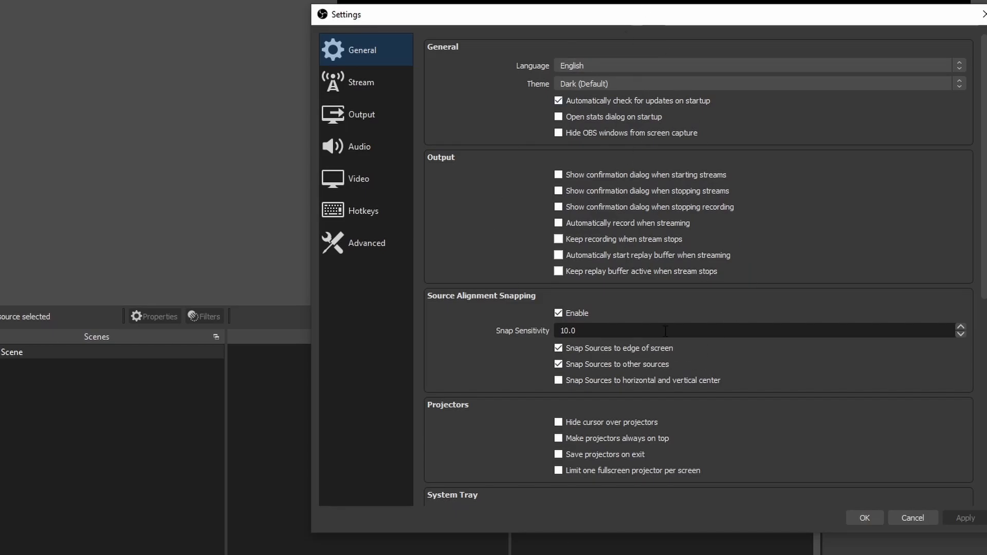
- Examine the General settings, from output and source alignment snapping through system tray, preview, studio mode and multiview options
scroll(511, 230, "down", 3)
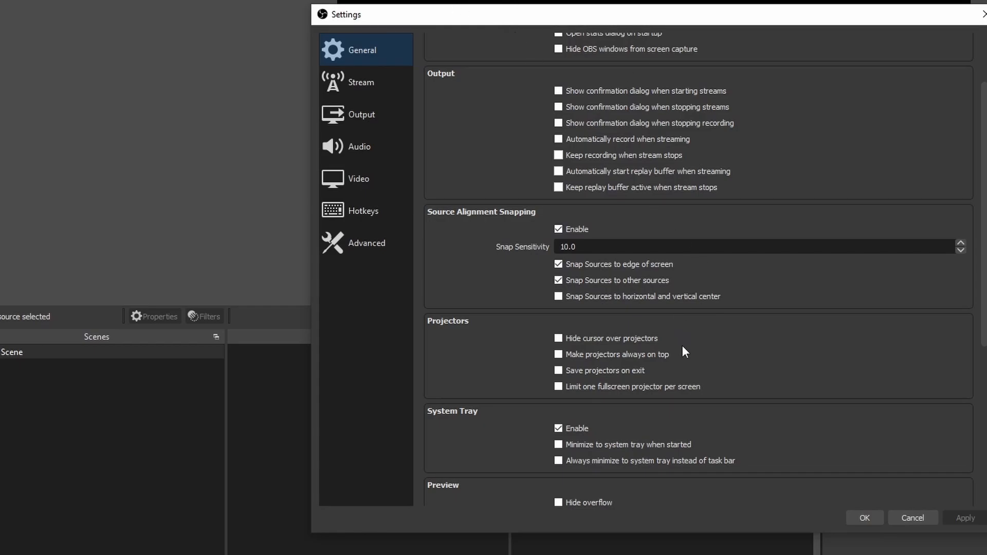
scroll(683, 347, "down", 2)
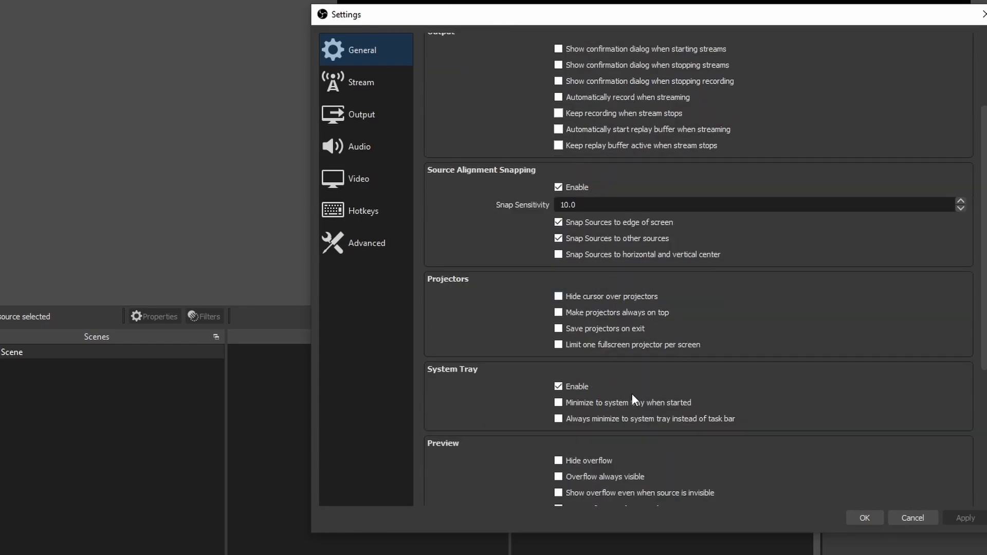
scroll(647, 337, "down", 2)
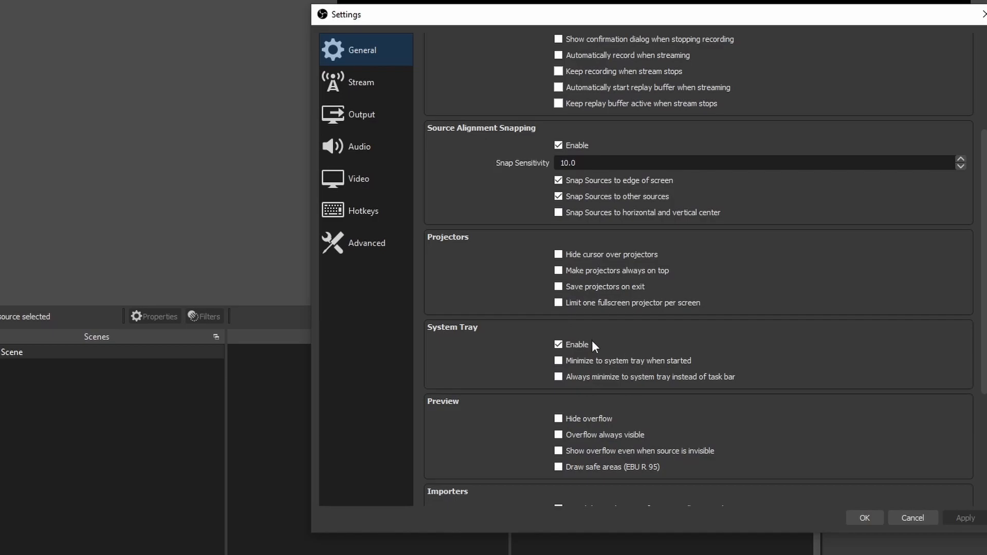
scroll(639, 420, "down", 4)
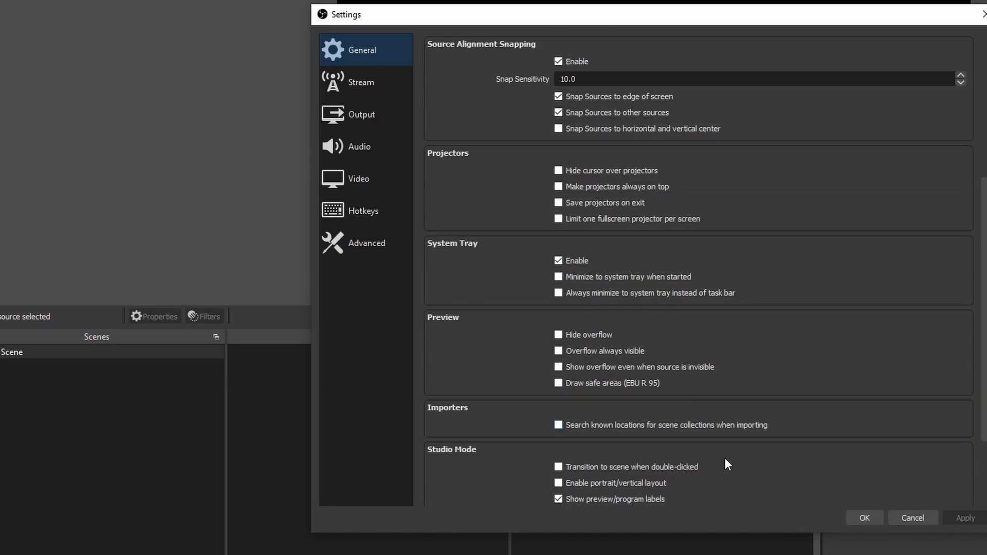
scroll(652, 437, "down", 3)
scroll(727, 384, "down", 2)
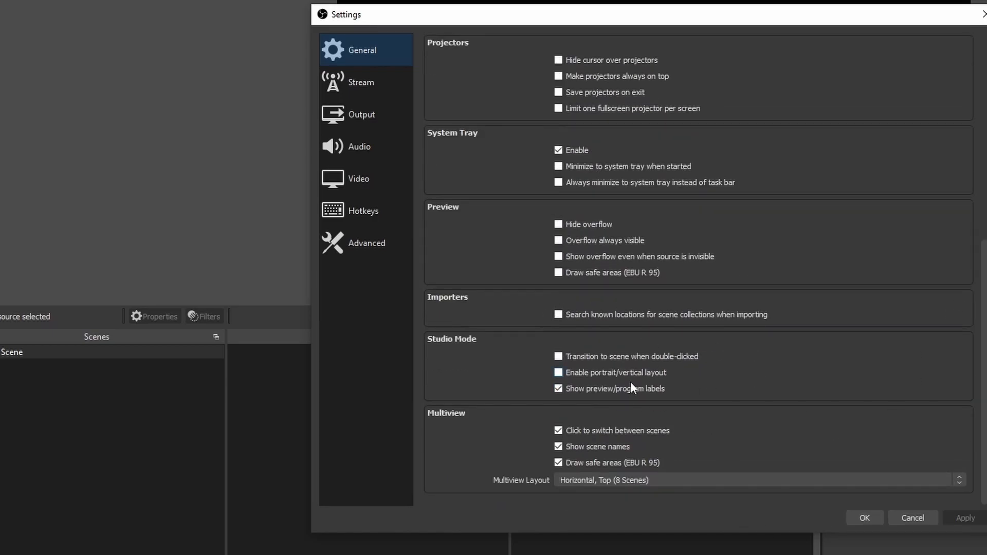
scroll(758, 362, "up", 15)
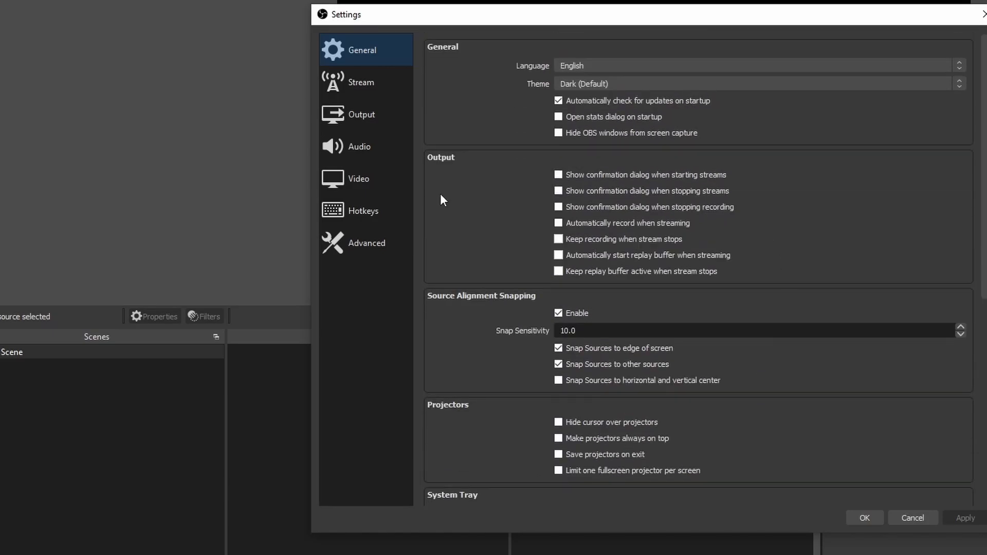
- Show the full list of streaming services in the Stream settings and set the service to Custom
left_click(364, 89)
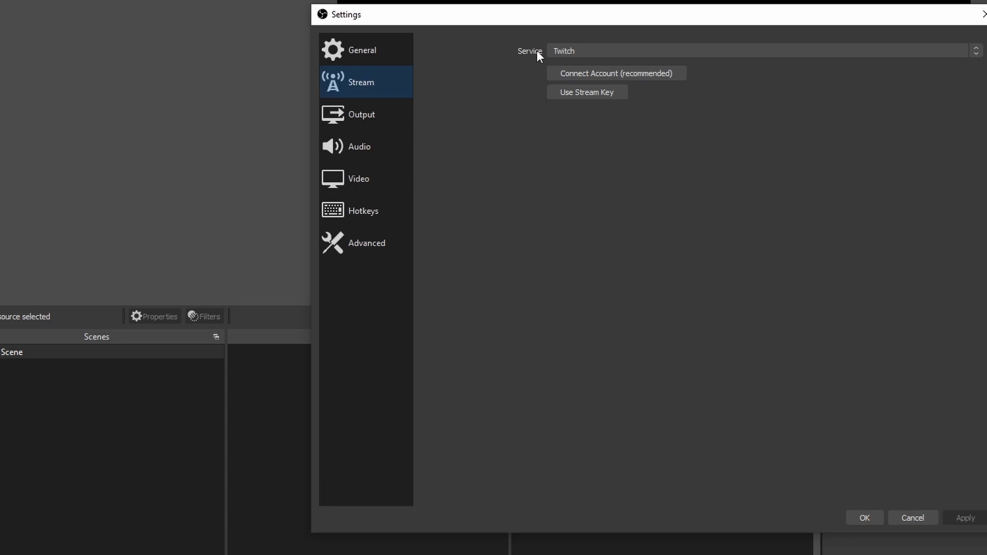
left_click(549, 55)
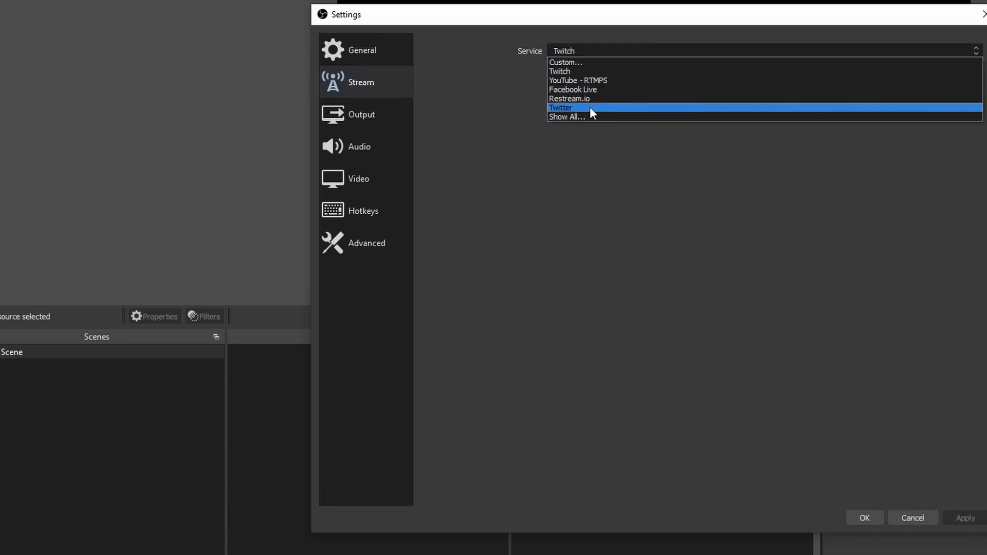
left_click(579, 118)
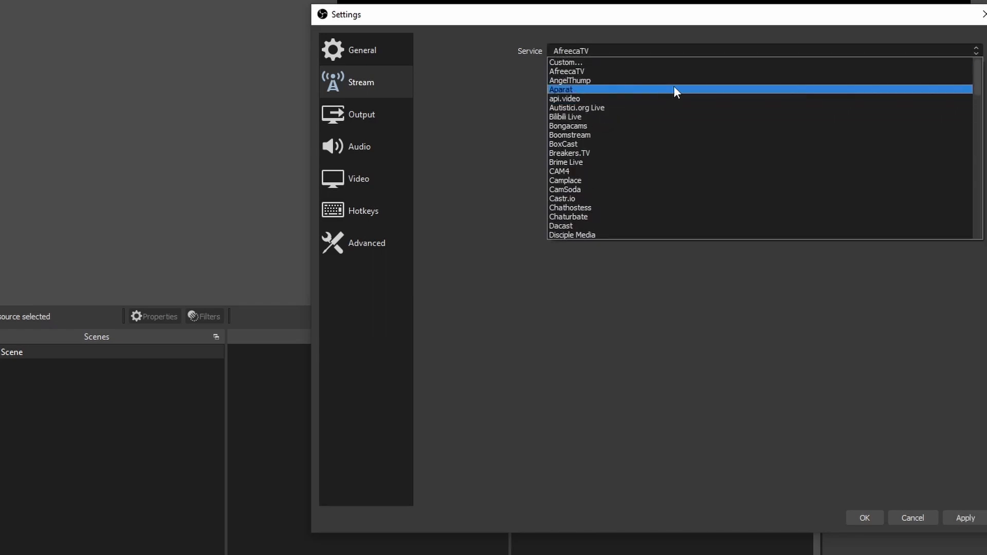
left_click(466, 106)
left_click(569, 51)
left_click(576, 63)
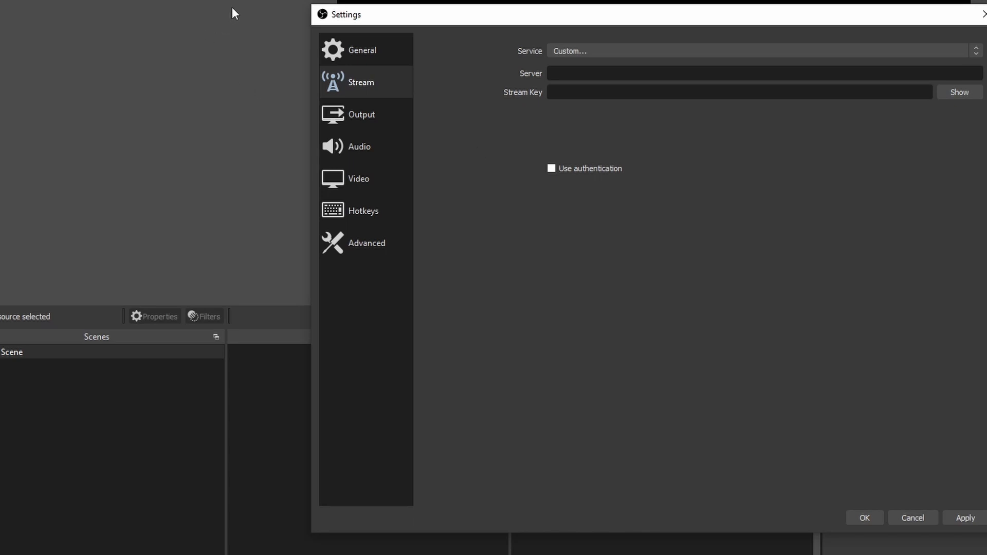
left_click(610, 51)
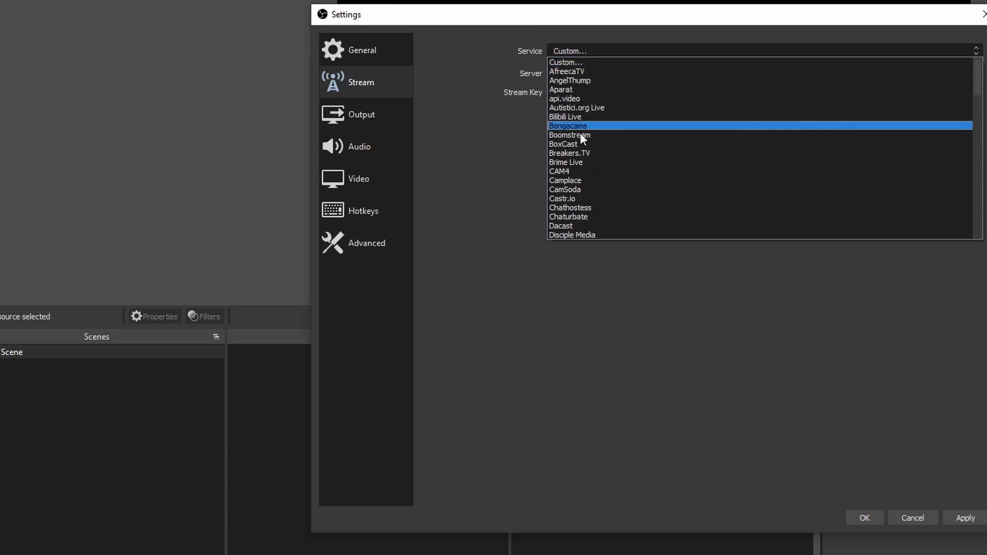
left_click(504, 49)
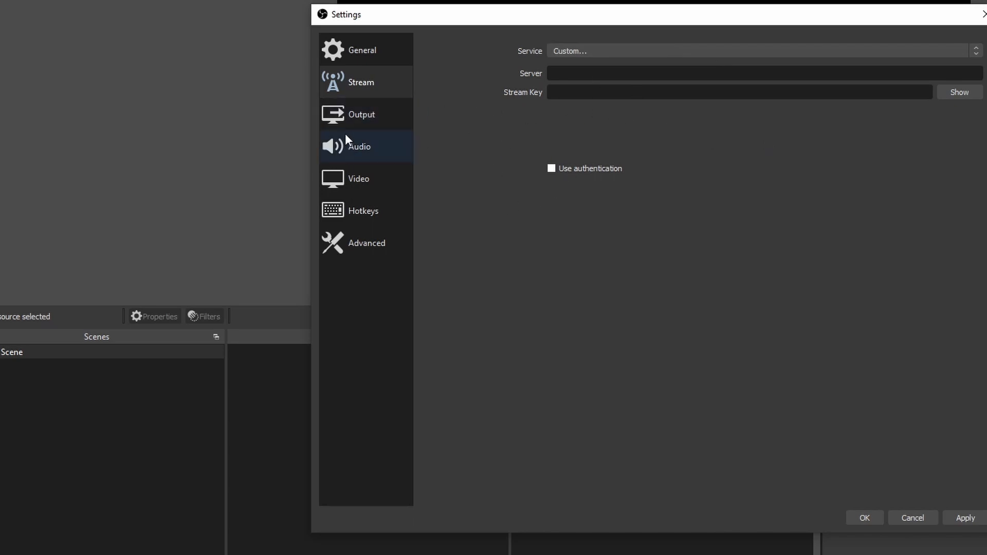
- Examine the Output settings: streaming video and audio bitrate, and the available recording quality, recording format and encoder options
left_click(358, 121)
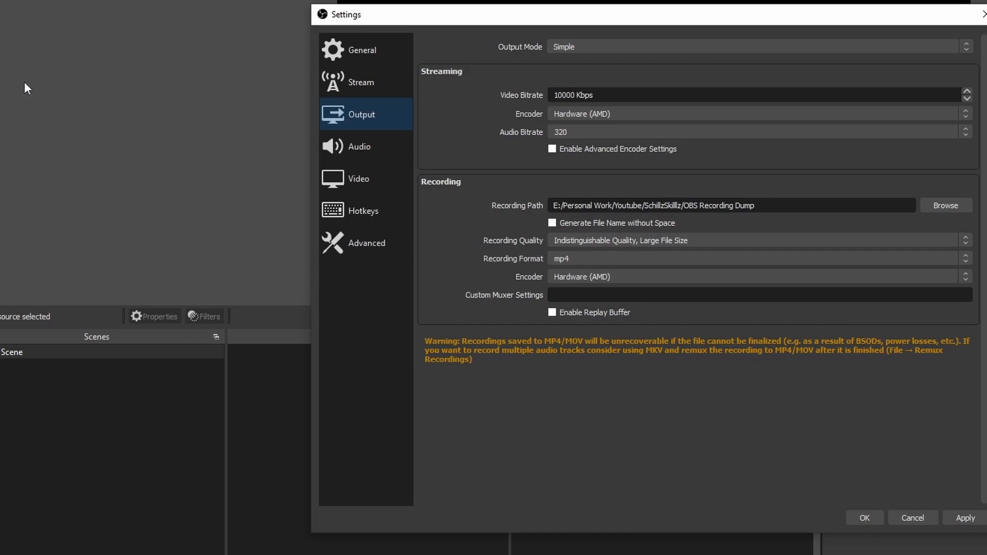
left_click_drag(554, 96, 617, 99)
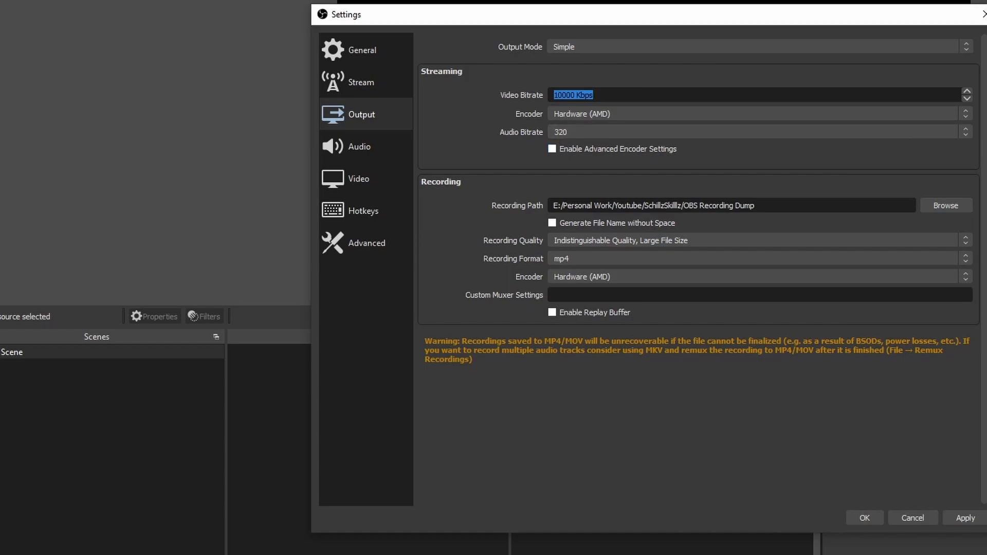
left_click(582, 128)
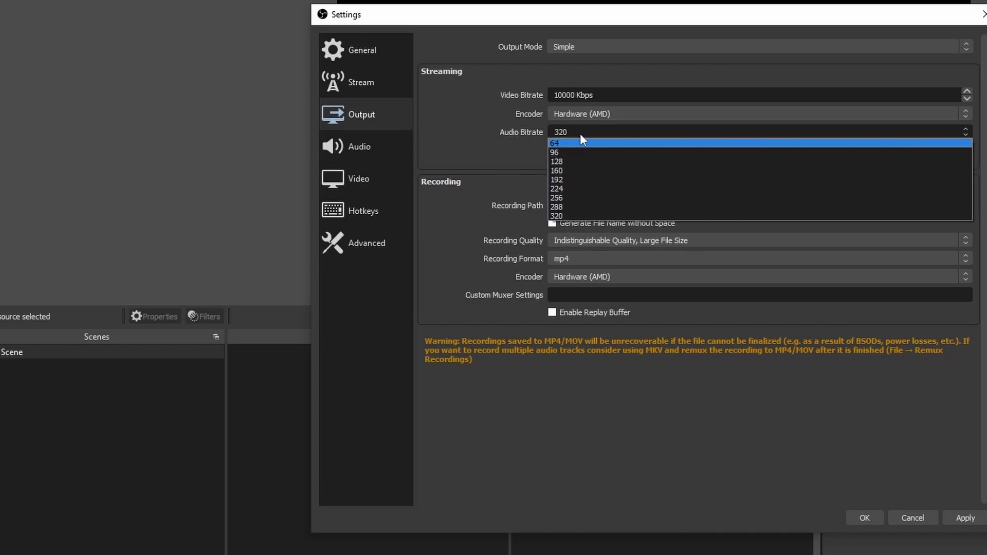
left_click(396, 144)
left_click(352, 124)
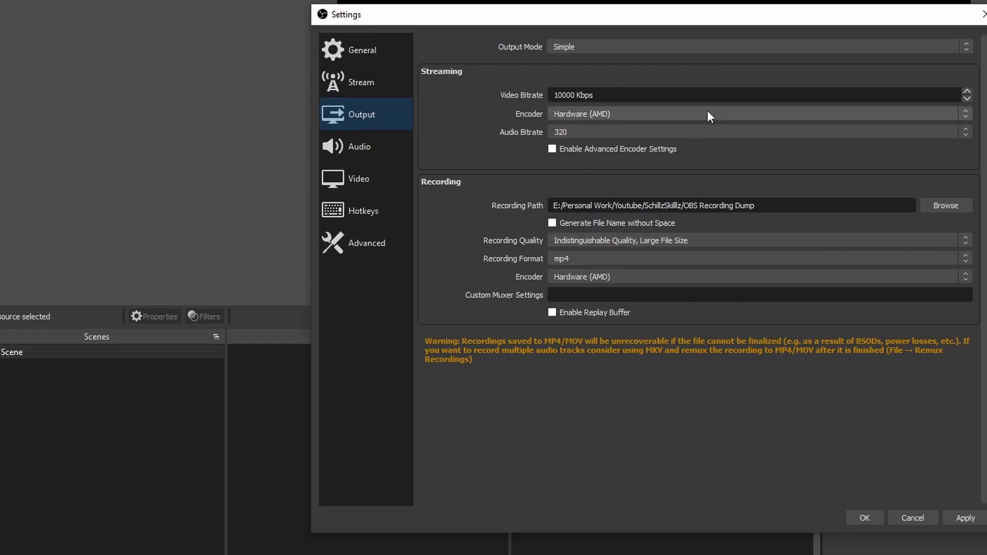
left_click(612, 244)
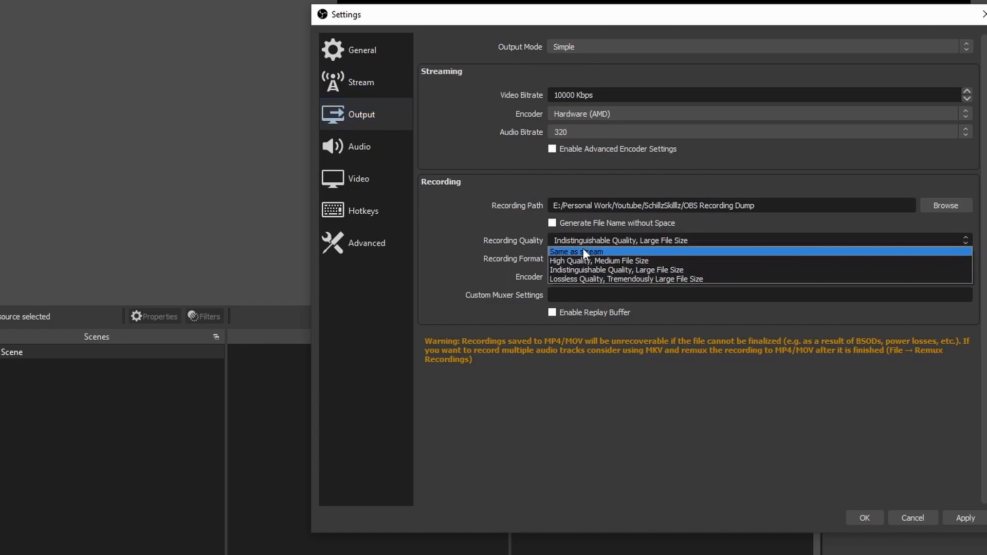
left_click(603, 243)
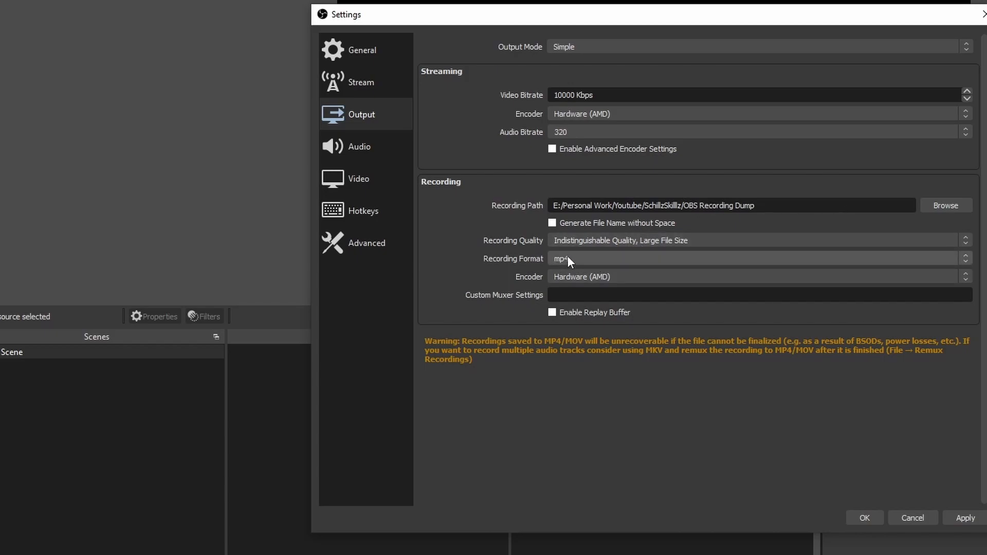
left_click(592, 259)
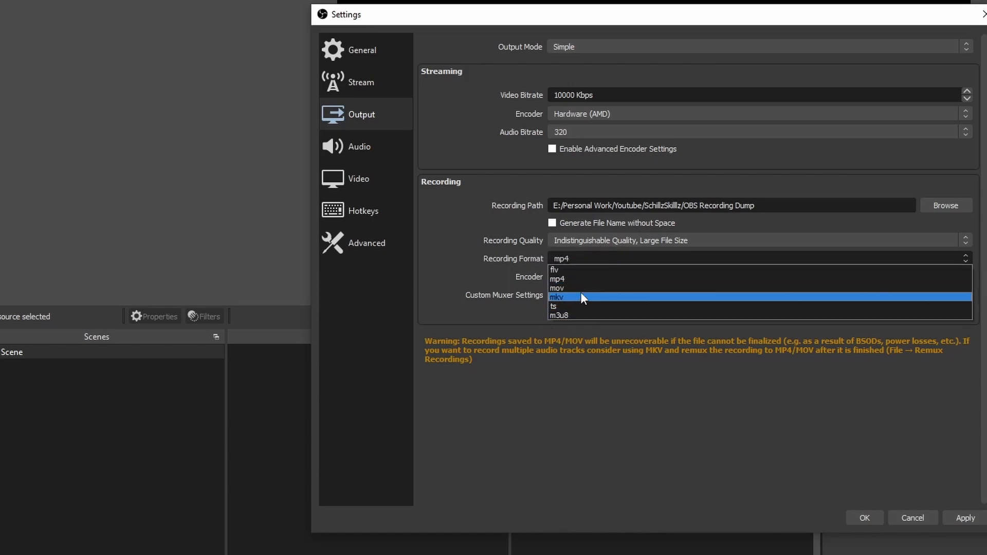
left_click(604, 258)
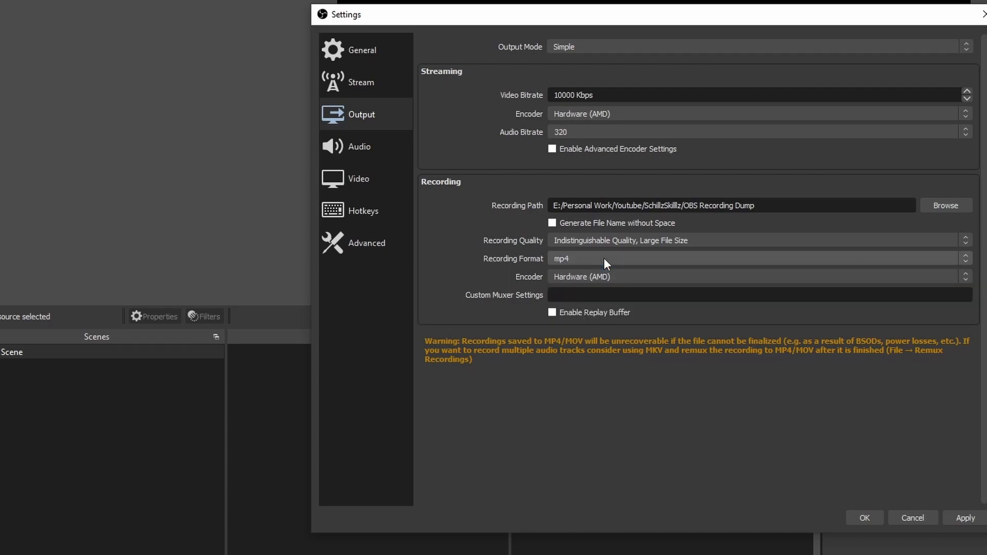
left_click(649, 278)
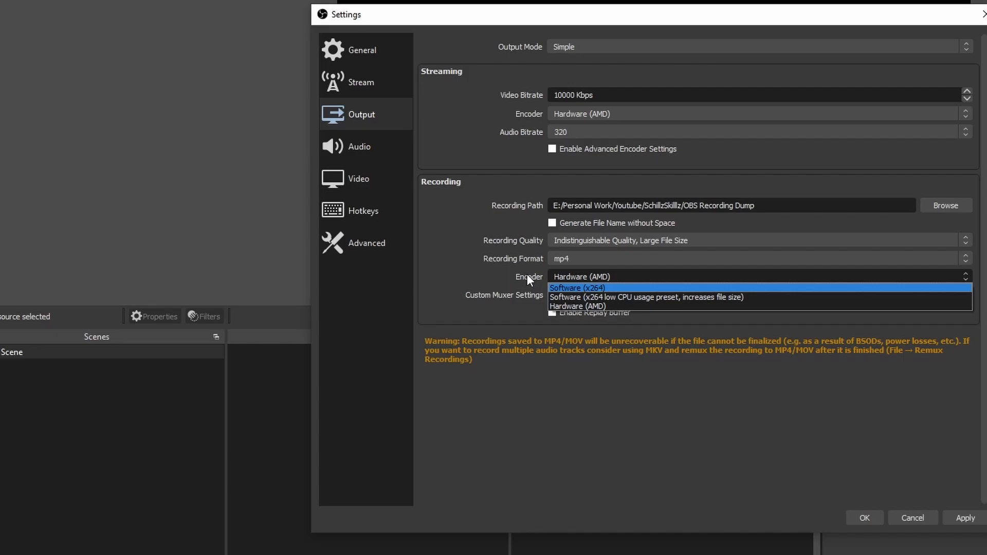
- In the Audio settings, set Mic/Auxiliary Audio to Microphone (SteelSeries Arctis 1 Wireless) and Desktop Audio to 3 - ASUS VG24VQE (AMD High Definition Audio Device)
left_click(359, 146)
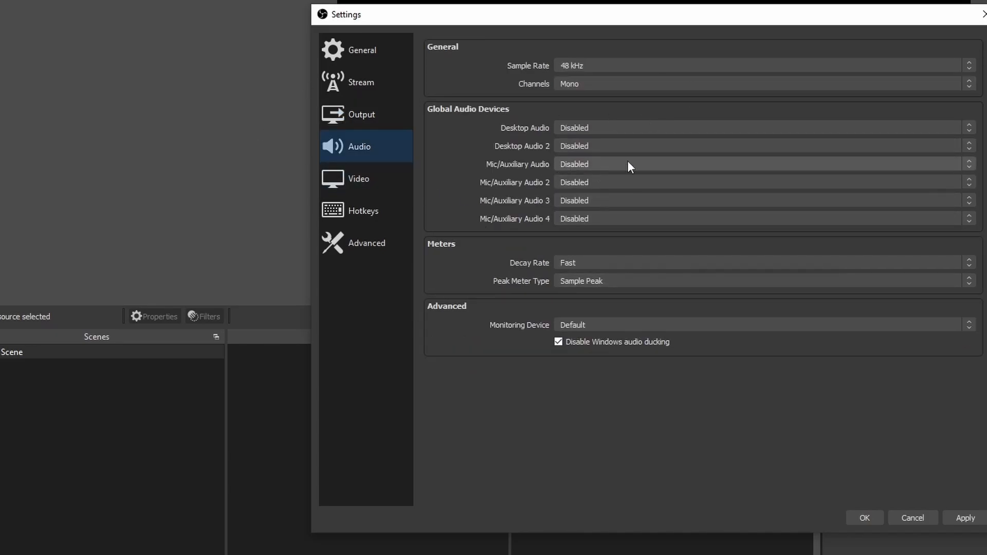
left_click(614, 128)
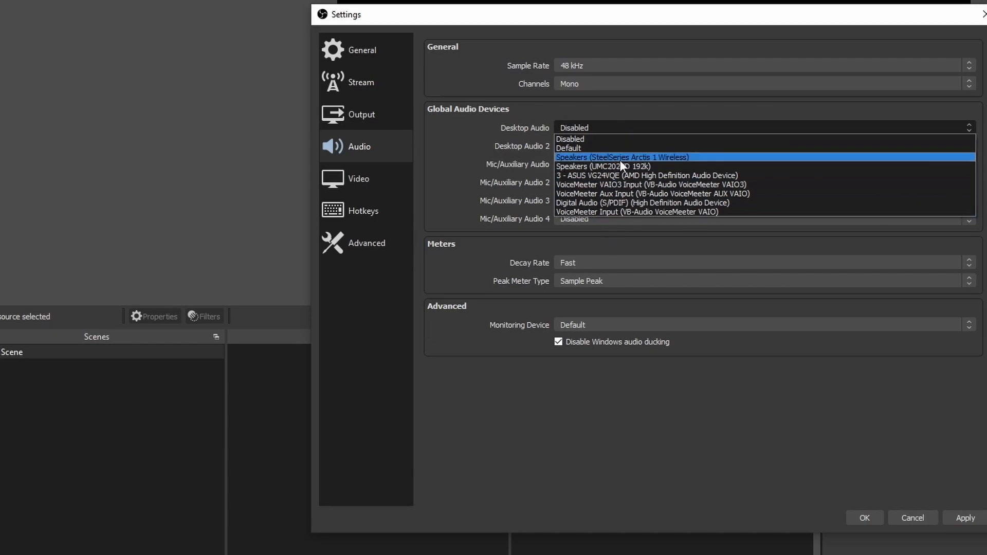
left_click(477, 141)
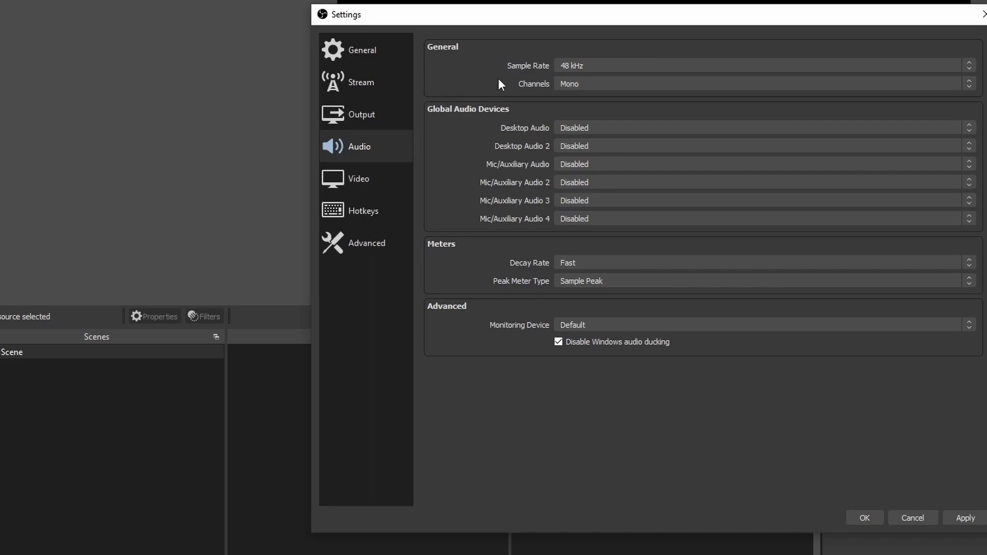
left_click(604, 128)
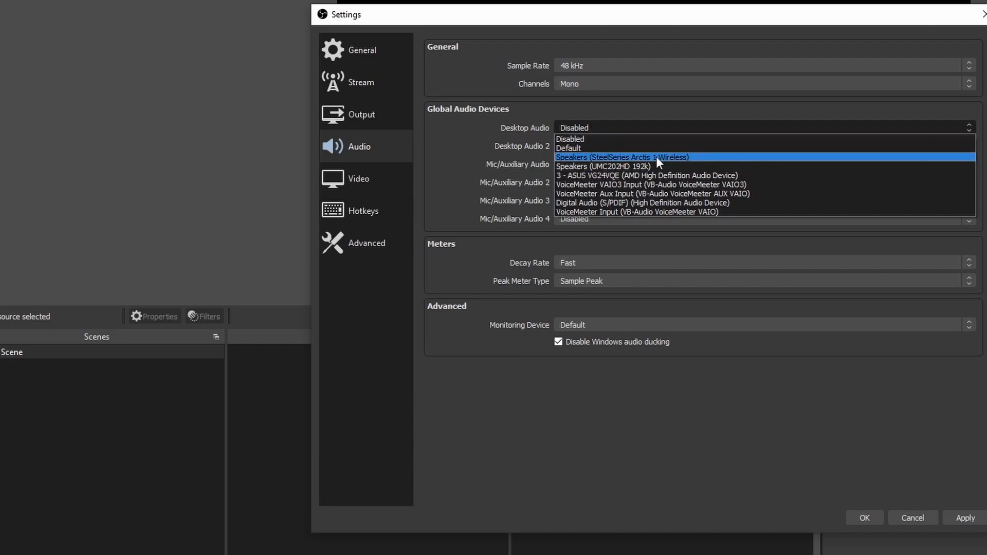
left_click(467, 136)
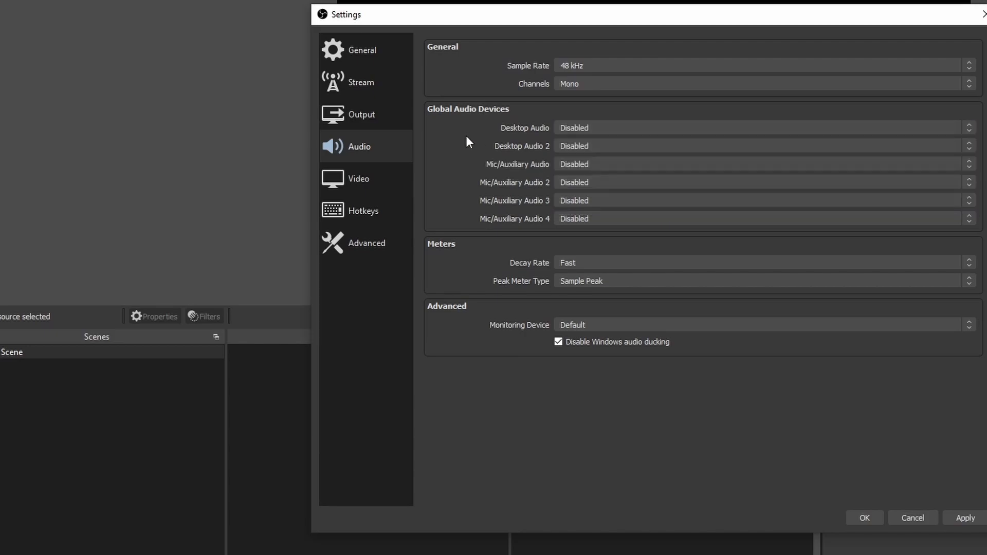
left_click(590, 167)
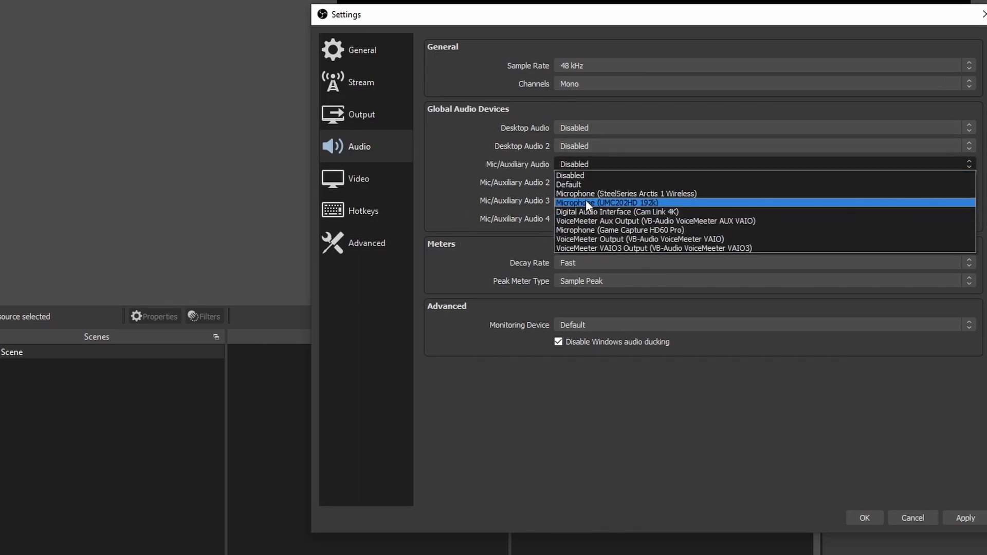
left_click(590, 193)
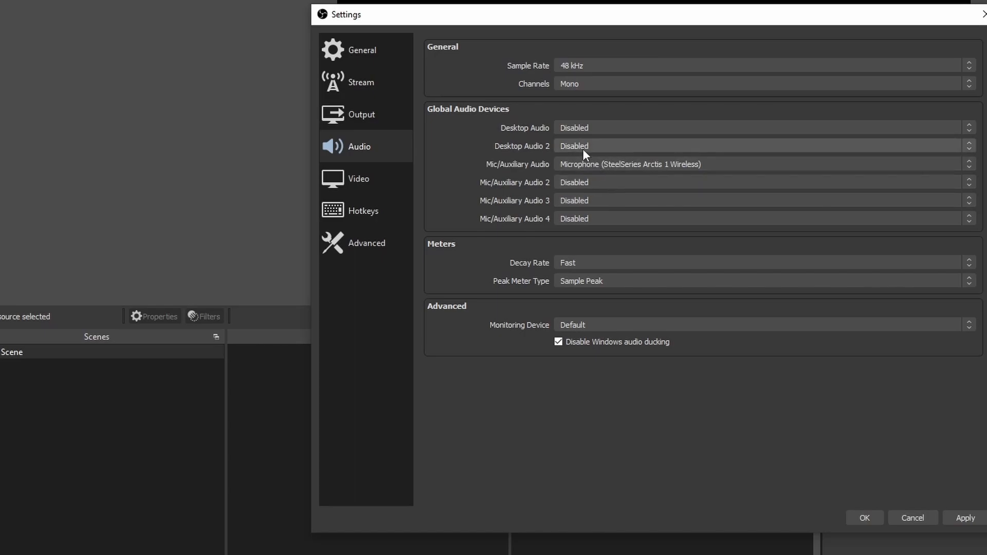
left_click(591, 128)
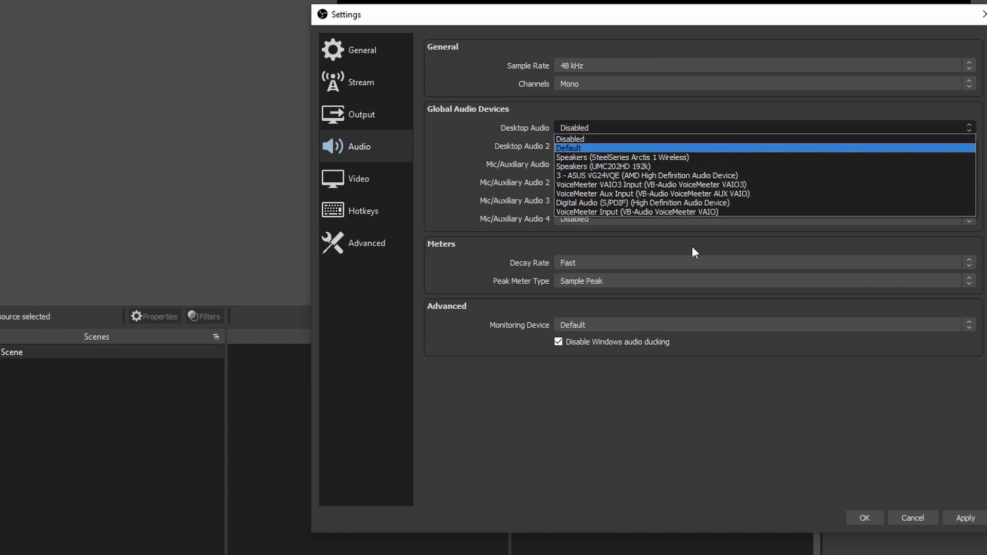
left_click(575, 175)
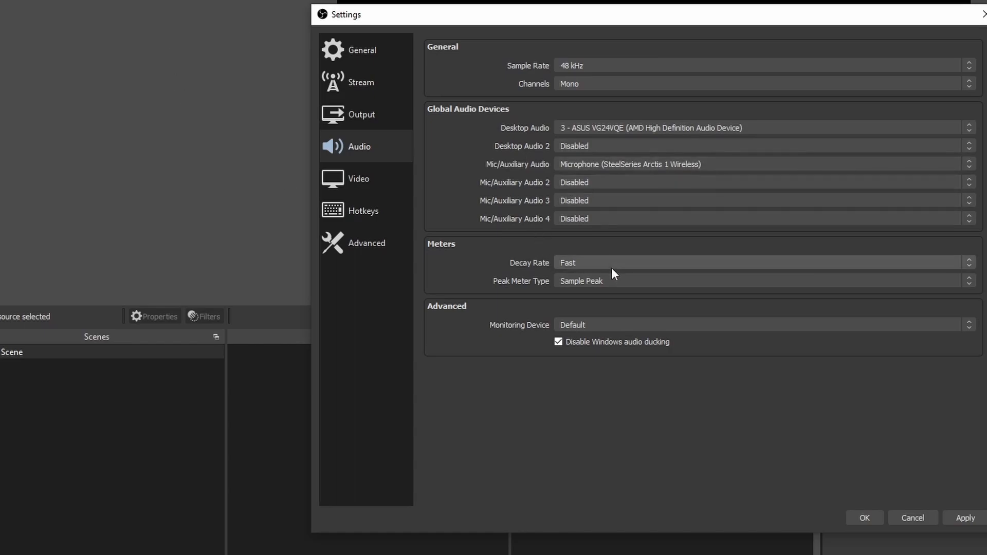
left_click(584, 325)
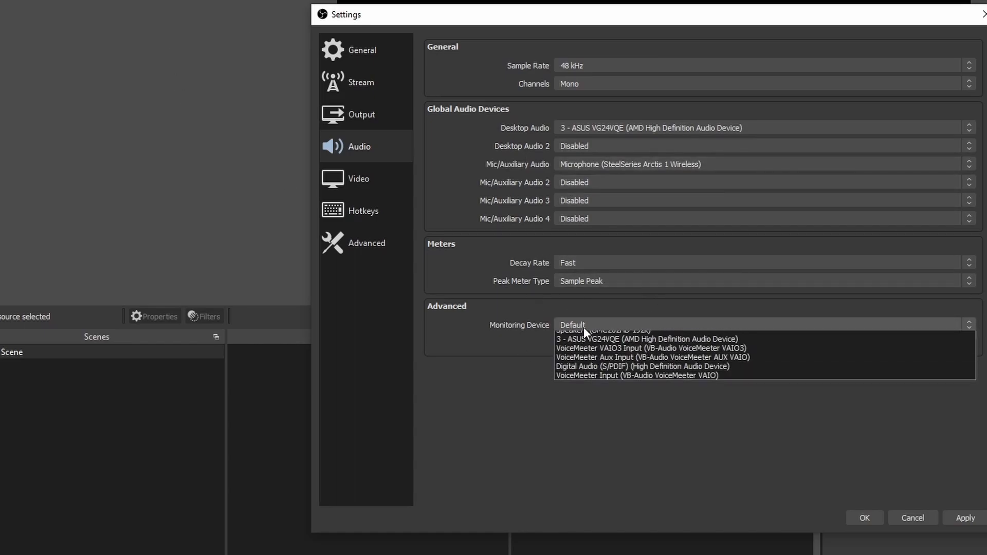
left_click(433, 321)
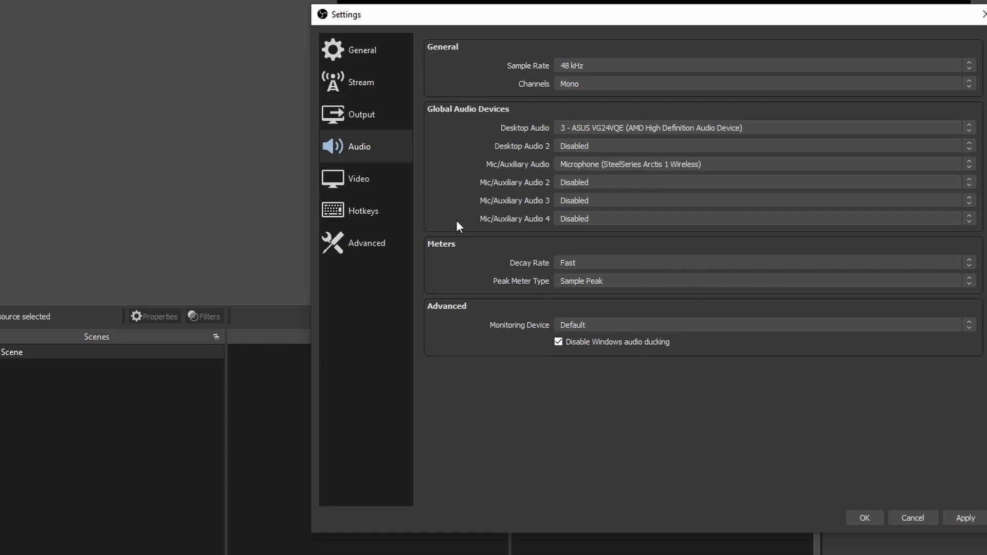
- Set the output (scaled) resolution to 1280x720 in the Video settings
left_click(353, 190)
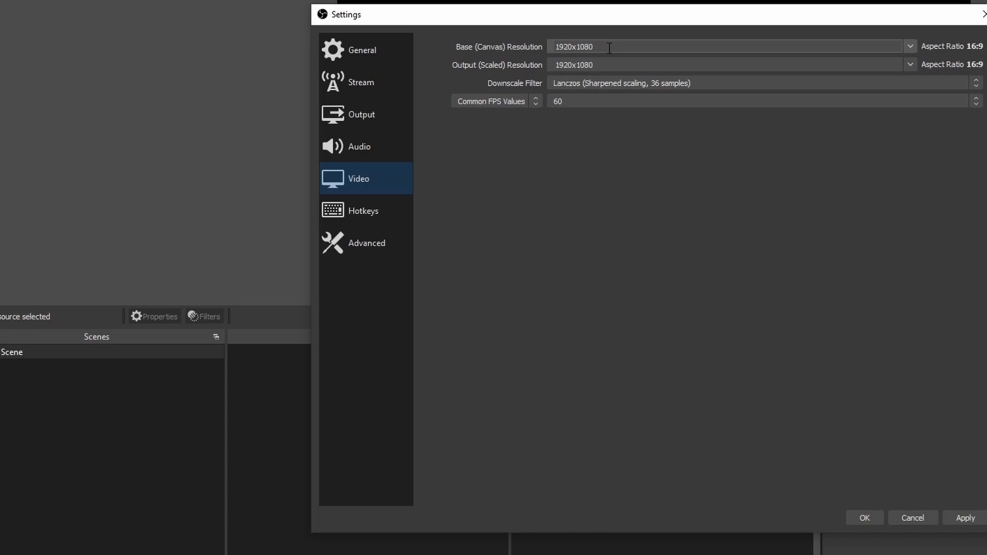
left_click(910, 66)
left_click(781, 103)
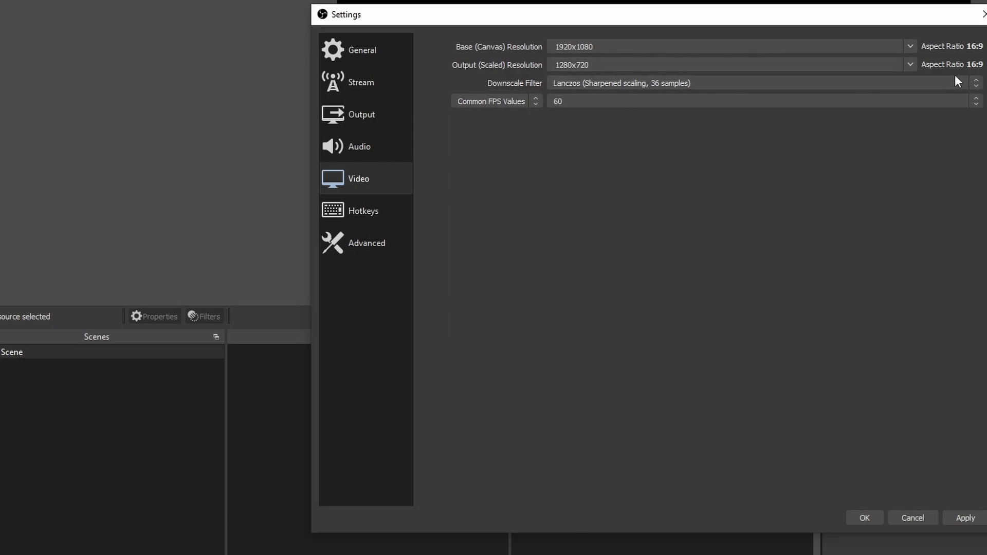
left_click(915, 65)
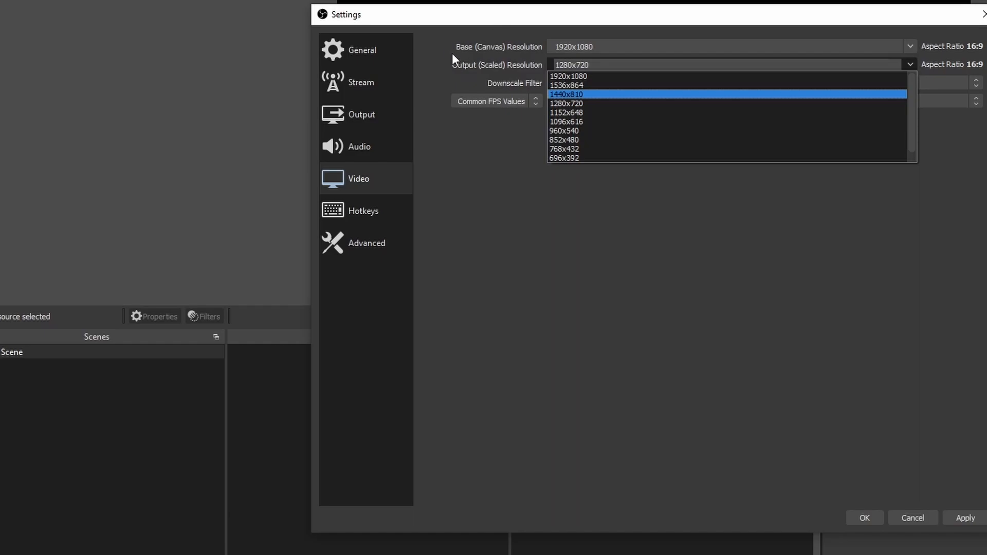
left_click(913, 45)
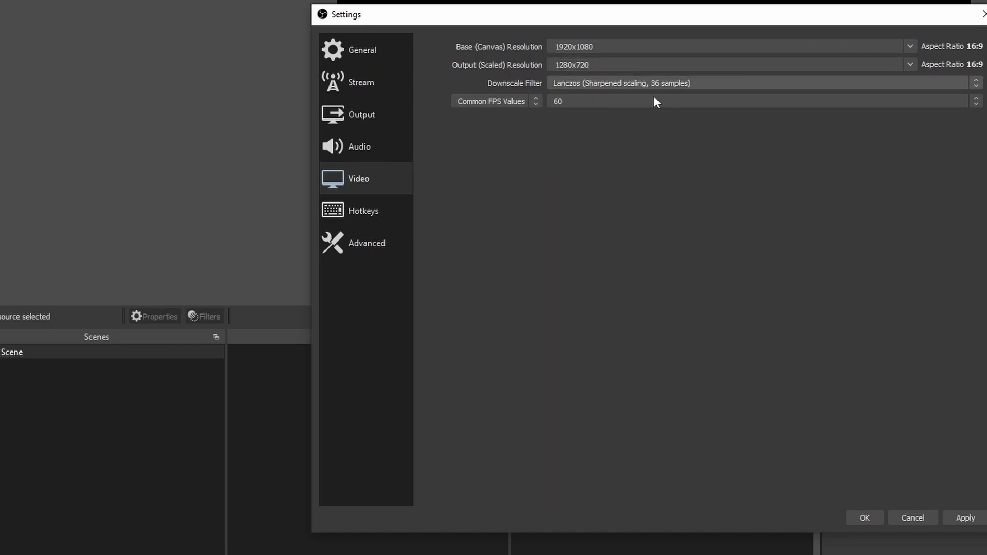
- Check the common FPS values and try the Bicubic downscale filter before returning to Lanczos (Sharpened scaling, 36 samples)
left_click(594, 104)
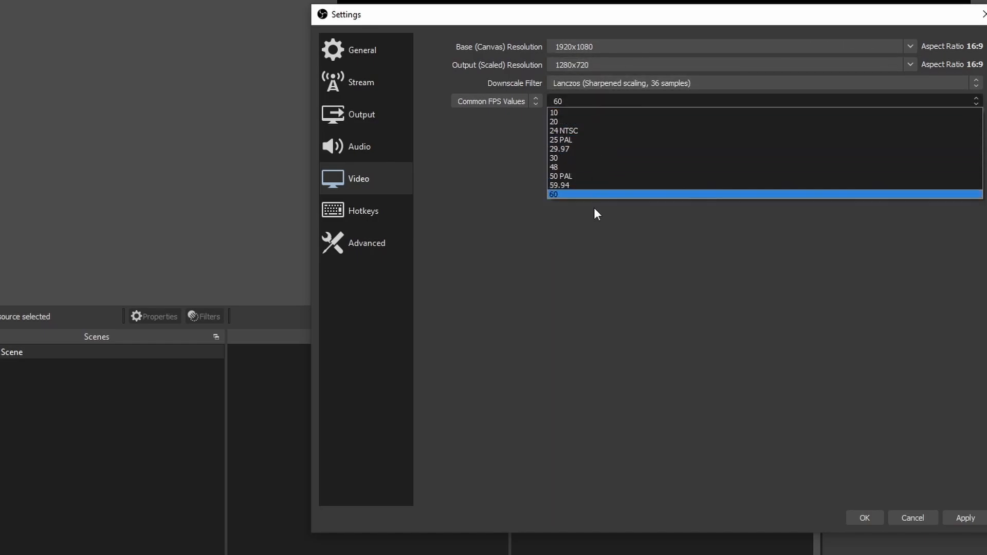
left_click(448, 142)
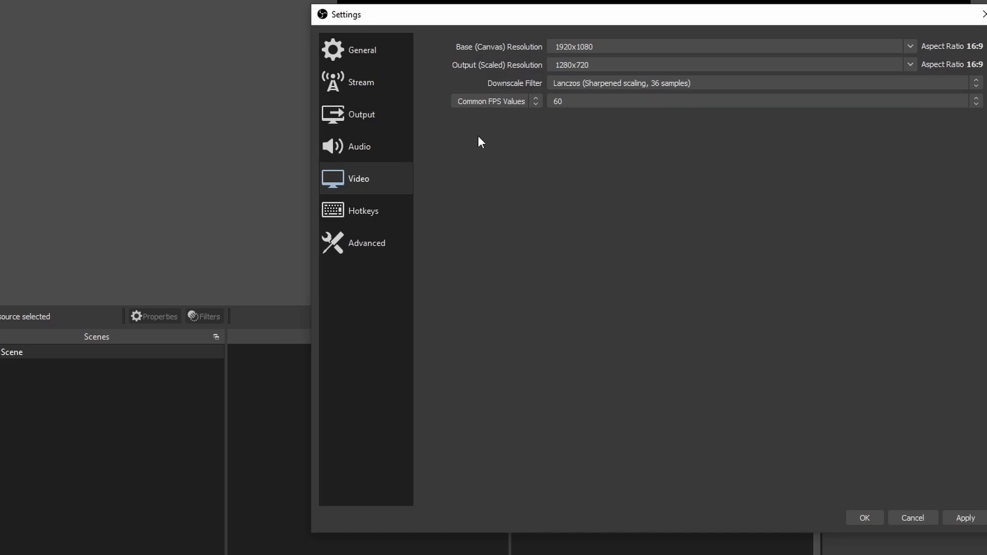
left_click(586, 85)
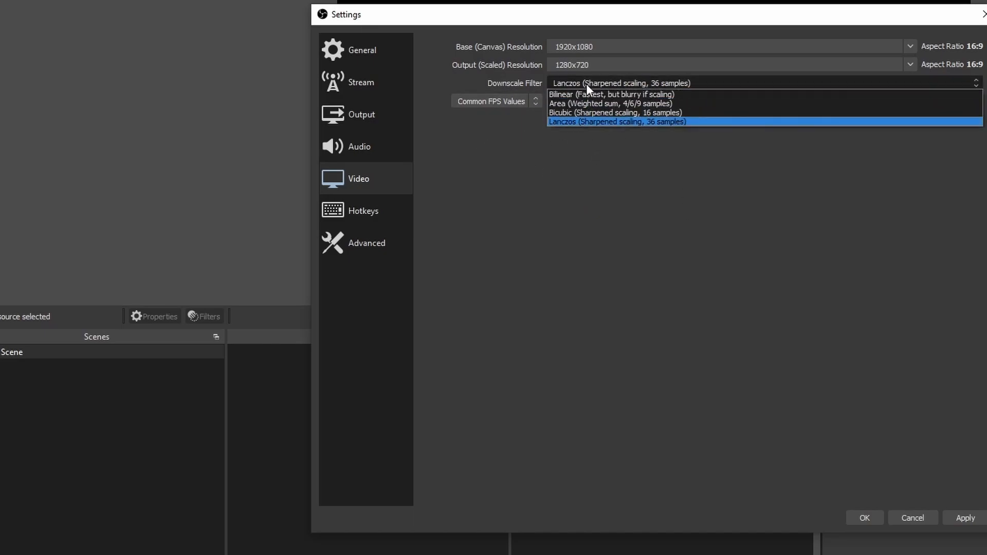
left_click(581, 113)
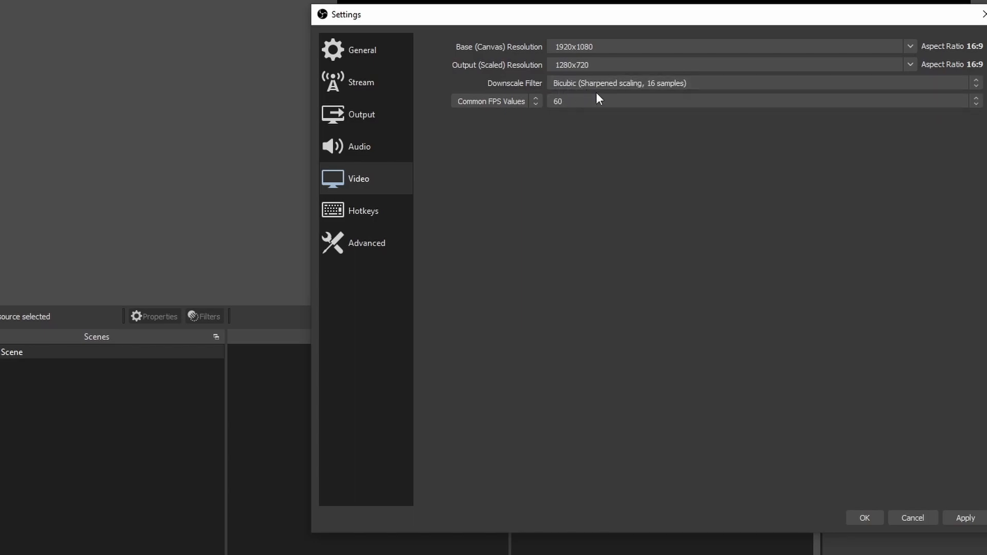
left_click(611, 82)
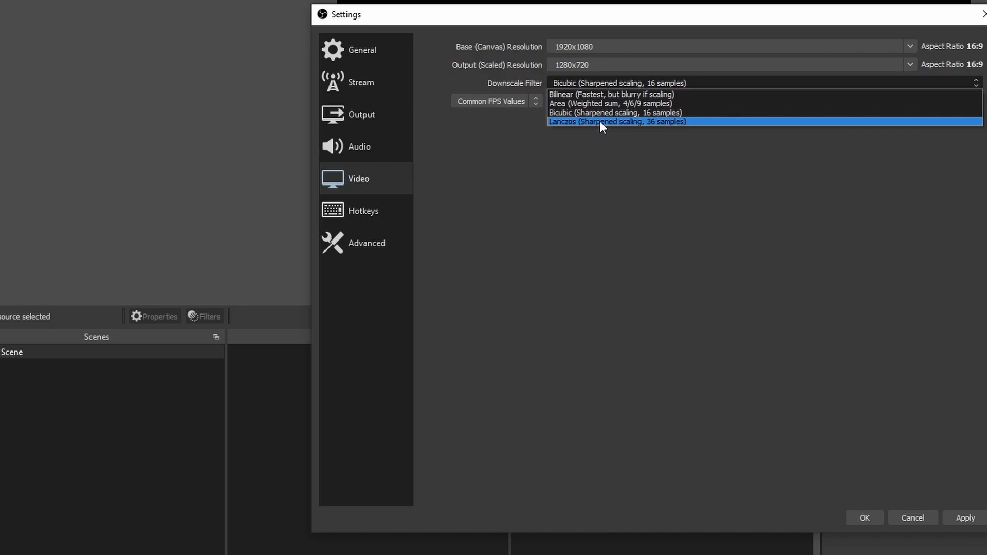
left_click(599, 121)
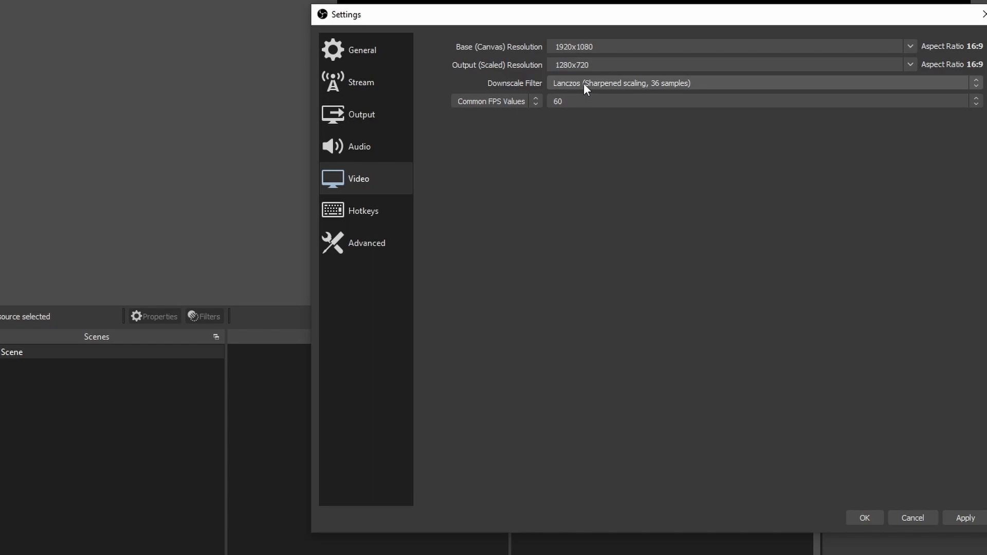
- Set the downscale filter to Bicubic (Sharpened scaling, 16 samples) in the Video settings
left_click(621, 80)
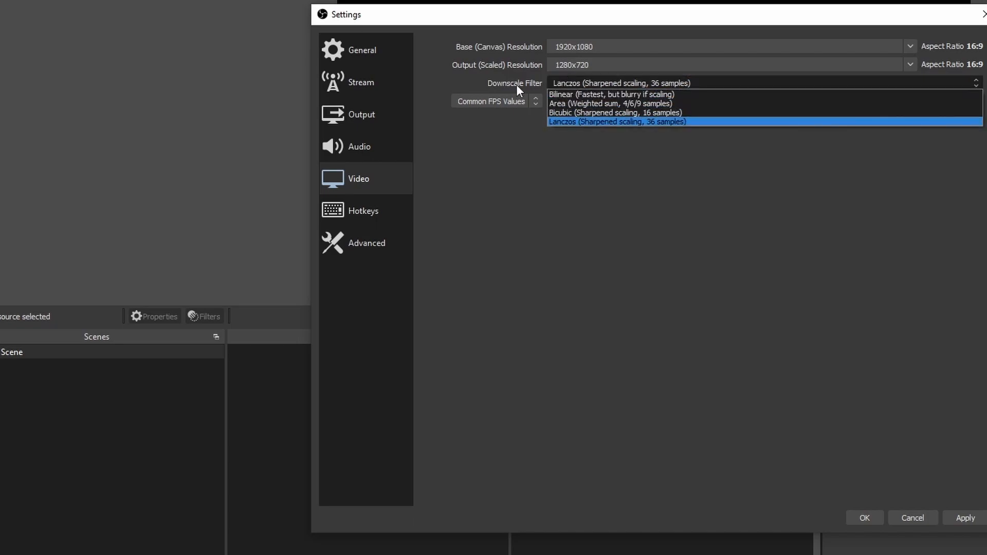
left_click(615, 112)
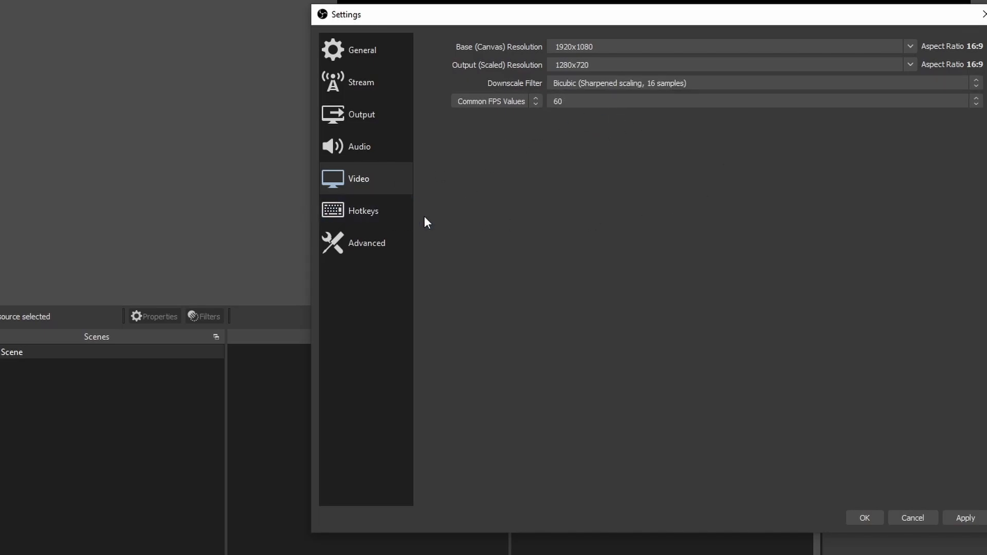
left_click(576, 86)
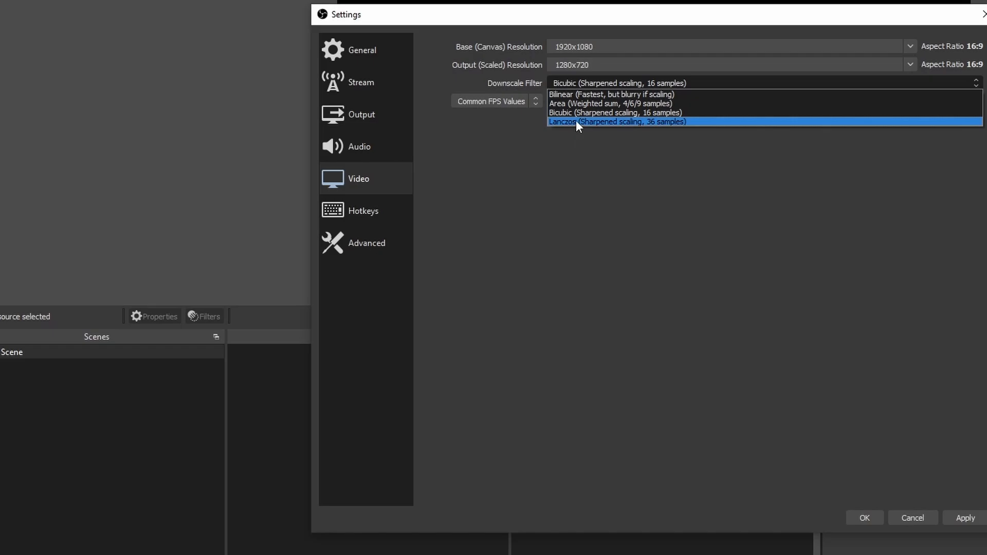
left_click(597, 81)
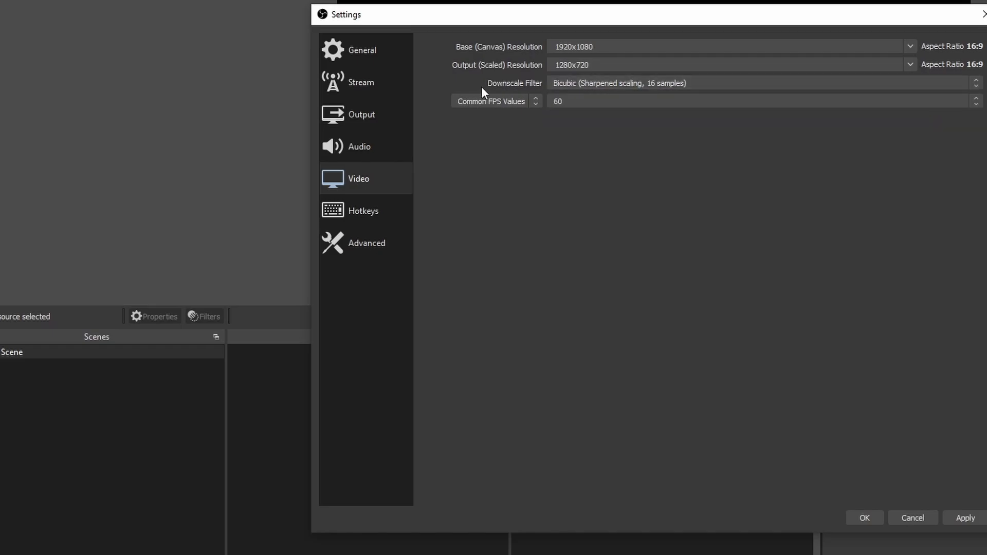
- Look over the available hotkey assignments and the Advanced settings for video, recording, stream delay and network
left_click(353, 202)
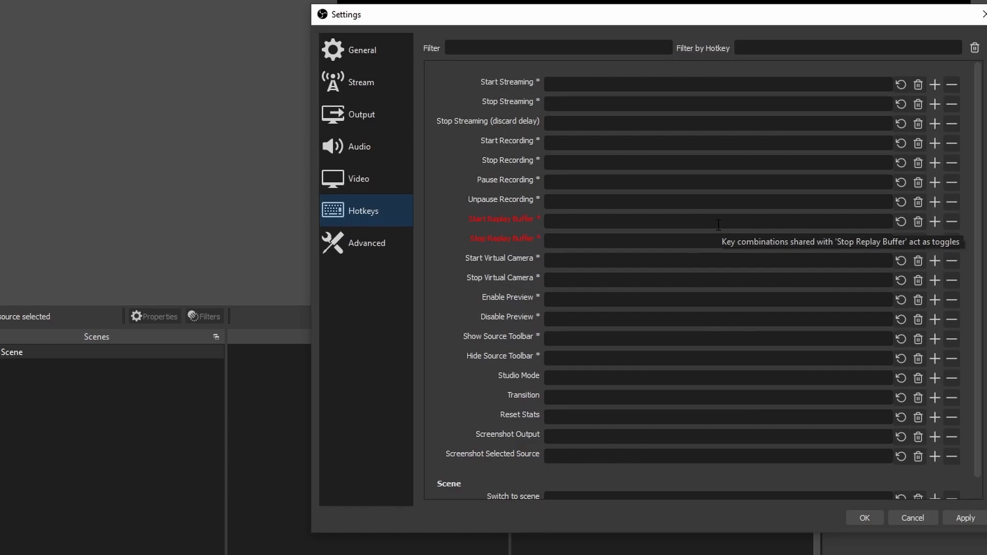
left_click(349, 246)
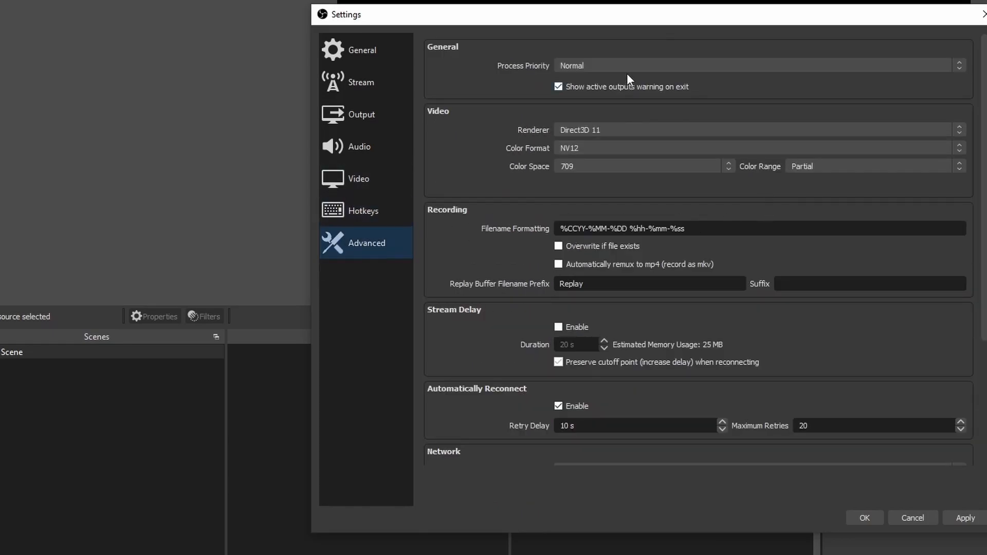
scroll(475, 175, "down", 1)
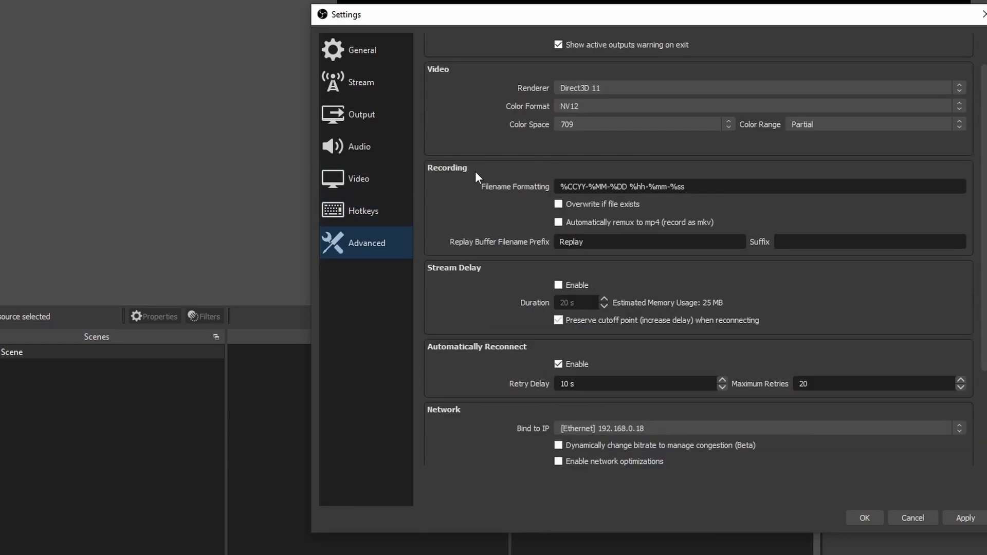
left_click(584, 86)
left_click(485, 60)
scroll(451, 103, "down", 2)
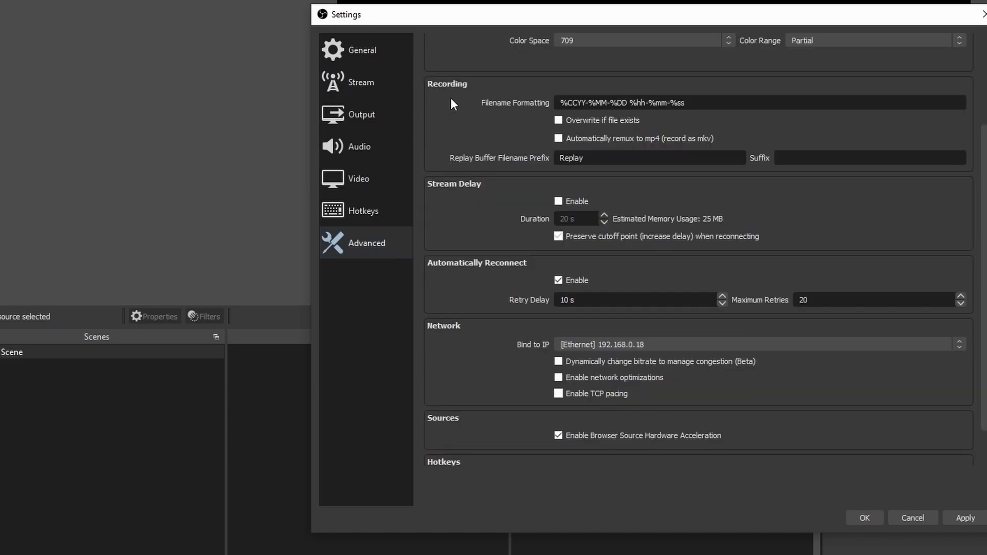
- In the Advanced video settings, set the color range to Full and the color space to 709
scroll(597, 128, "up", 3)
left_click(810, 169)
left_click(810, 181)
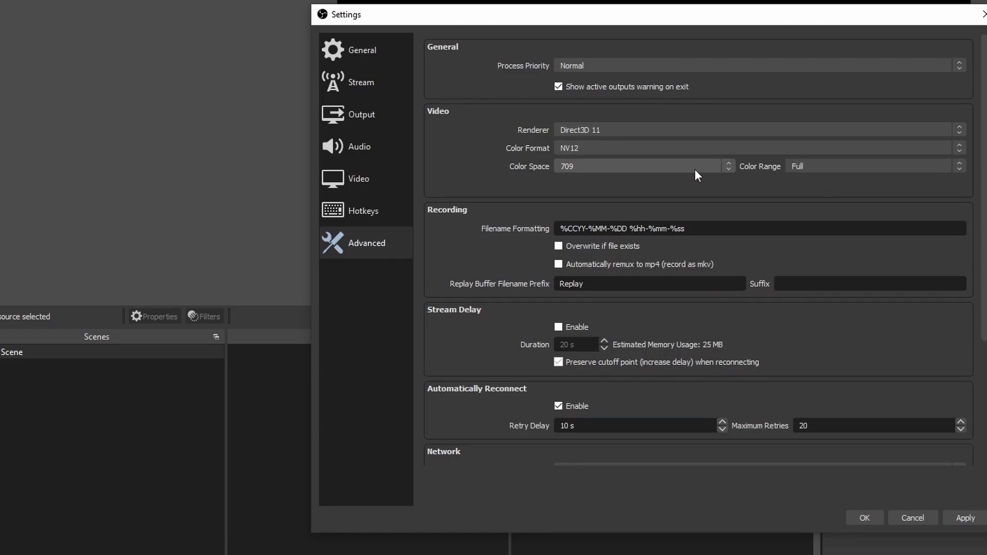
left_click(696, 169)
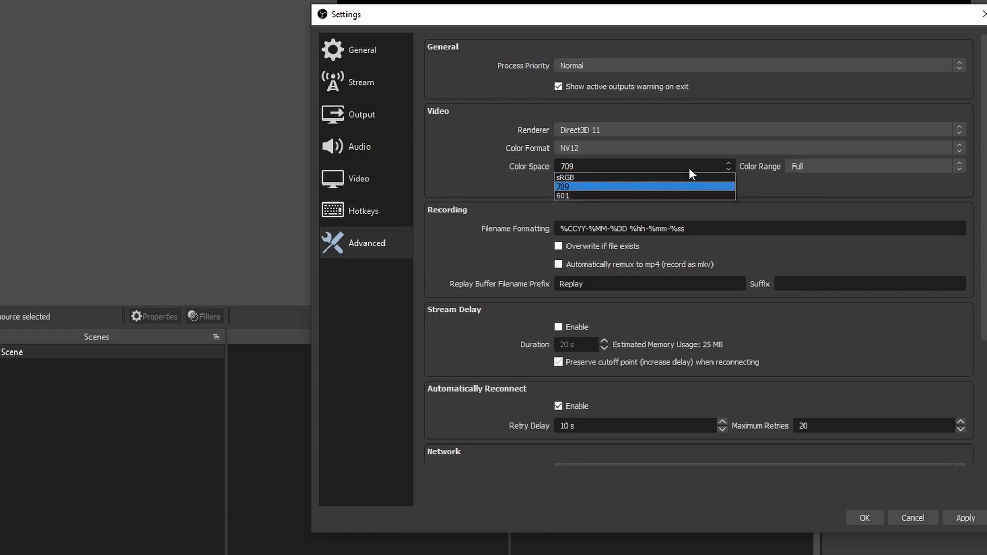
left_click(559, 184)
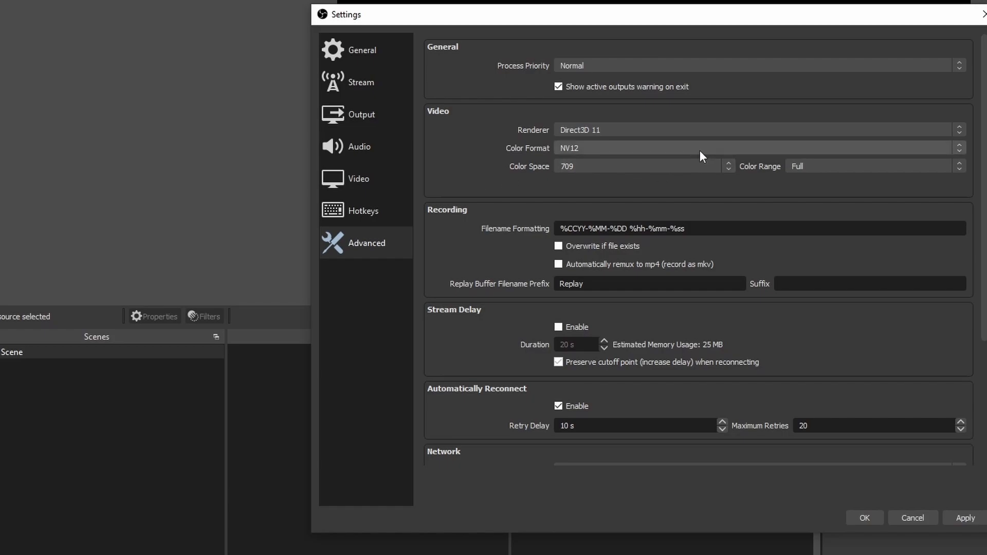
left_click(841, 165)
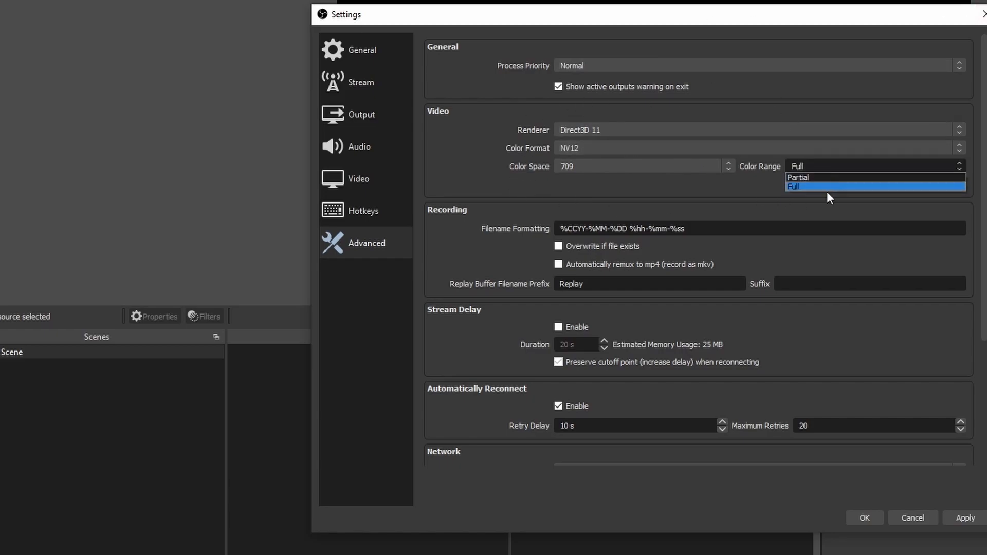
left_click(828, 189)
- Check the Bind to IP options in the Advanced network settings, then save and close the settings
scroll(475, 263, "down", 5)
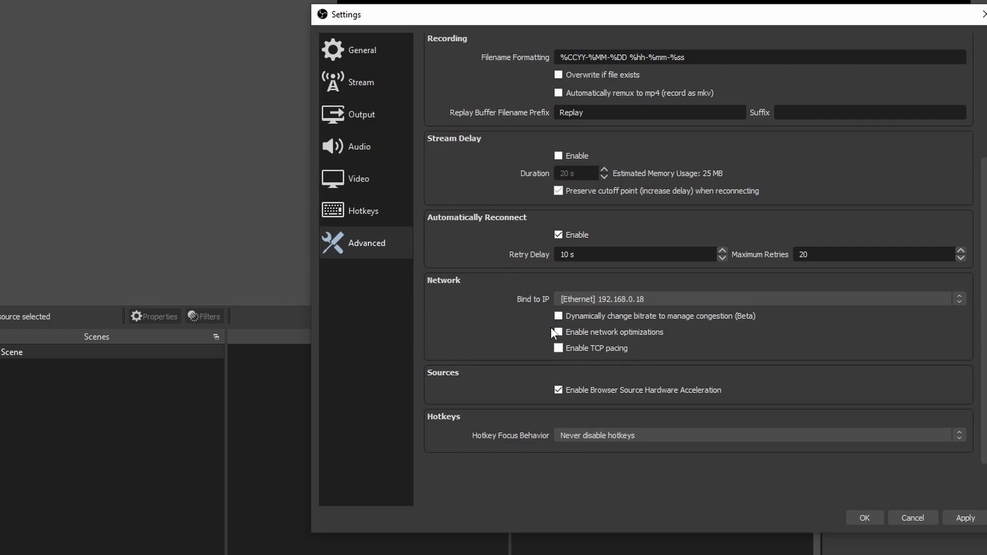
left_click(571, 300)
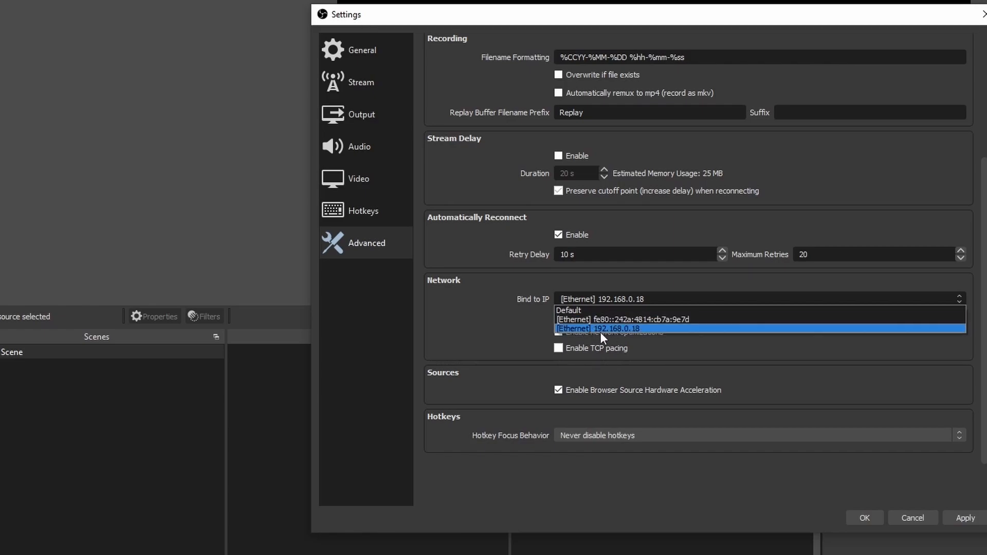
left_click(625, 296)
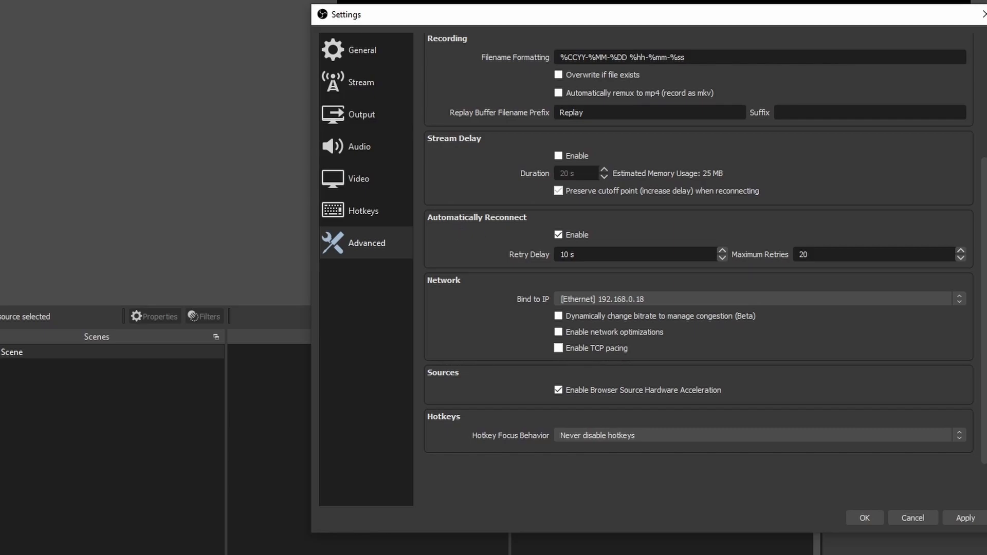
left_click(875, 515)
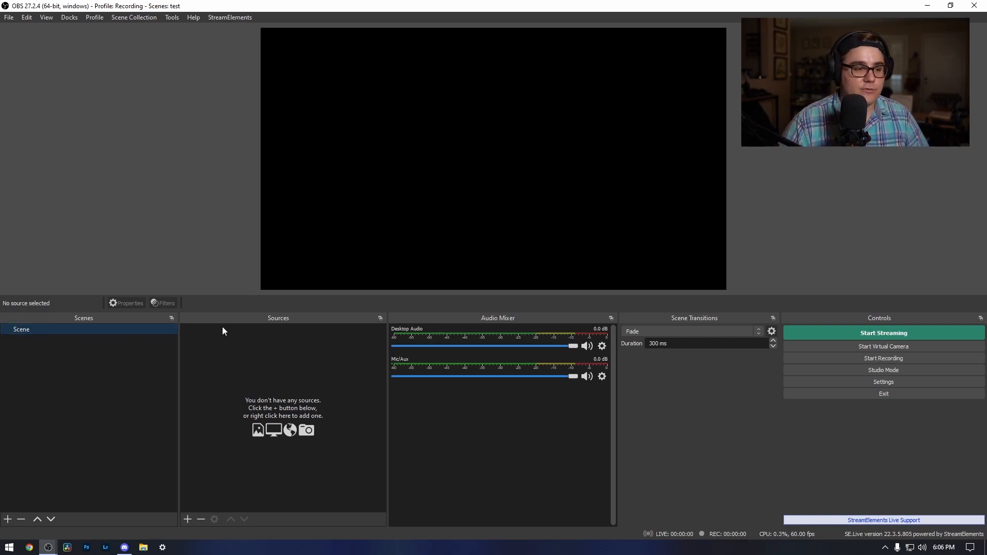
- Add a new Window Capture source named Window Capture to the scene and make it visible
left_click(188, 519)
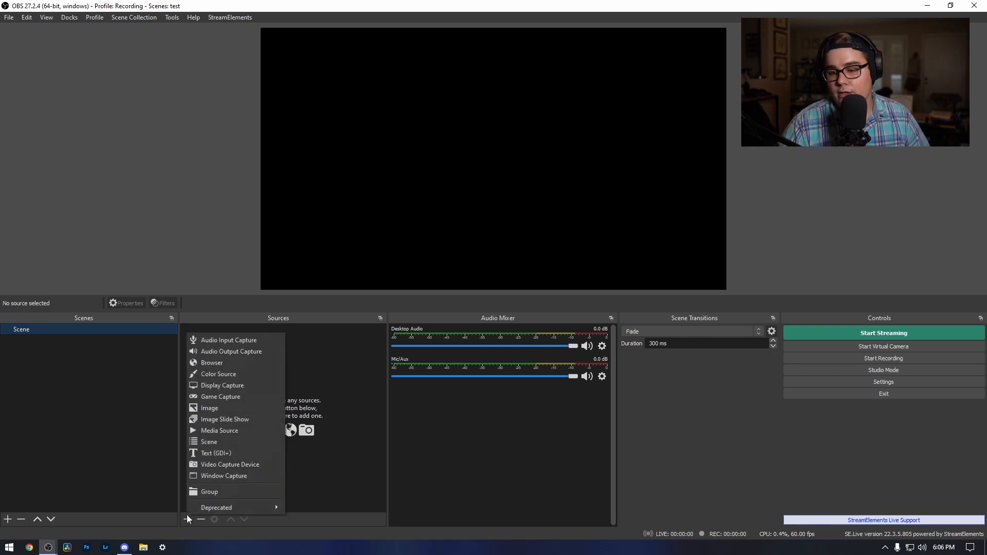
left_click(255, 362)
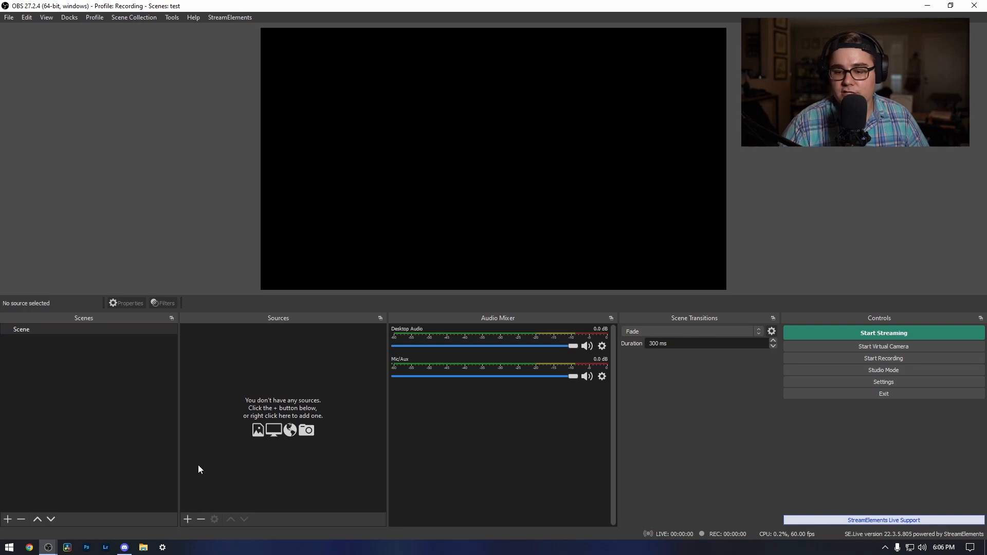
left_click(187, 519)
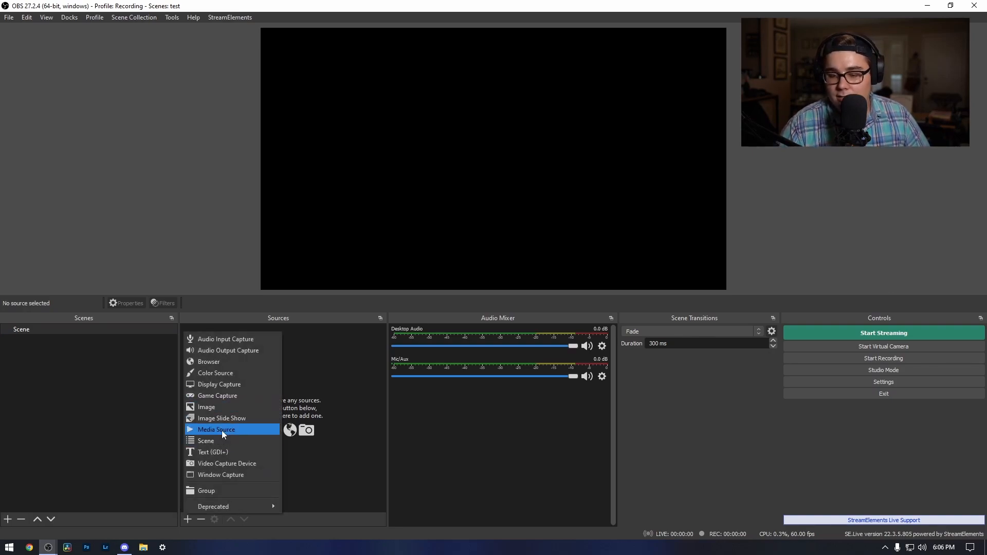
left_click(224, 472)
left_click(524, 344)
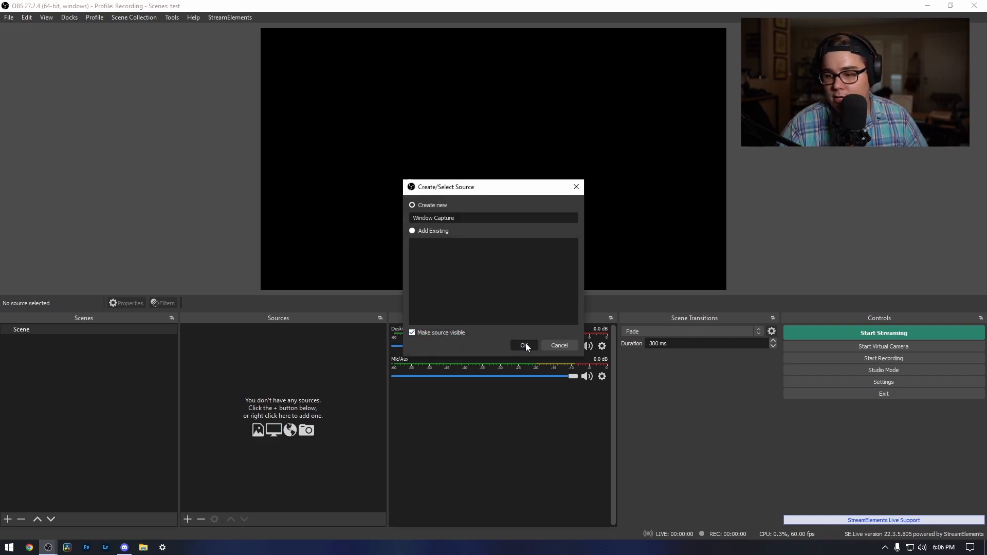
- Open Google Chrome, check which windows the Window Capture can use, and cancel its properties
left_click(31, 548)
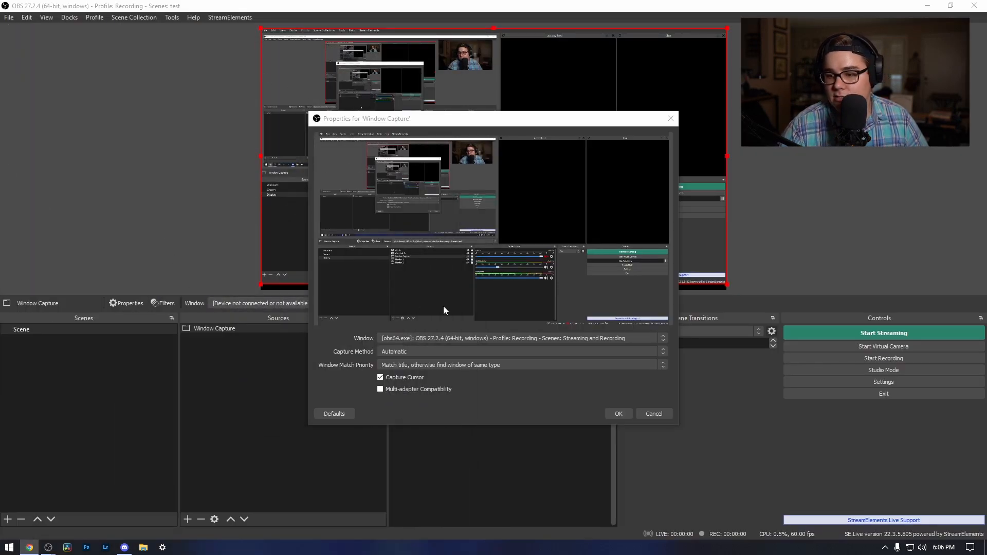
left_click(449, 338)
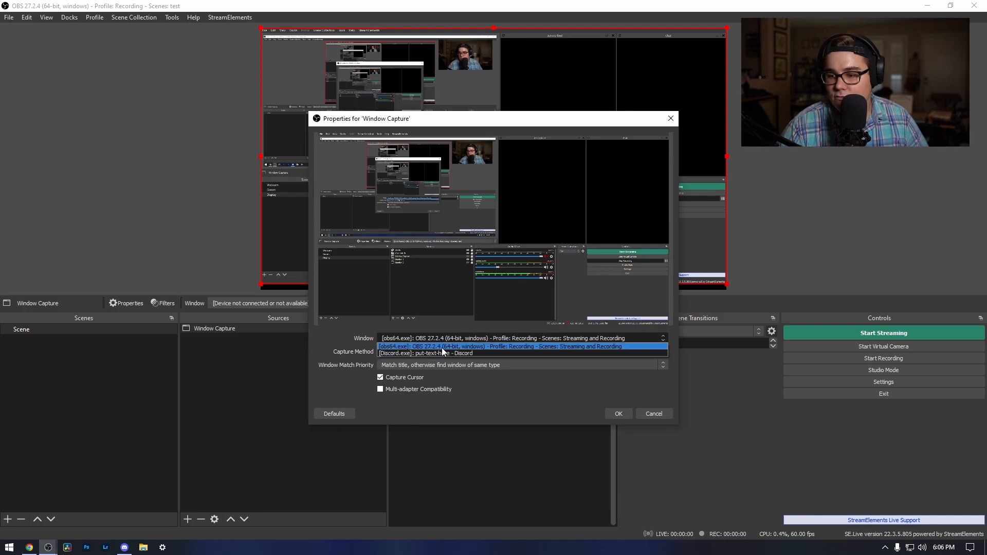
left_click(442, 348)
left_click(446, 341)
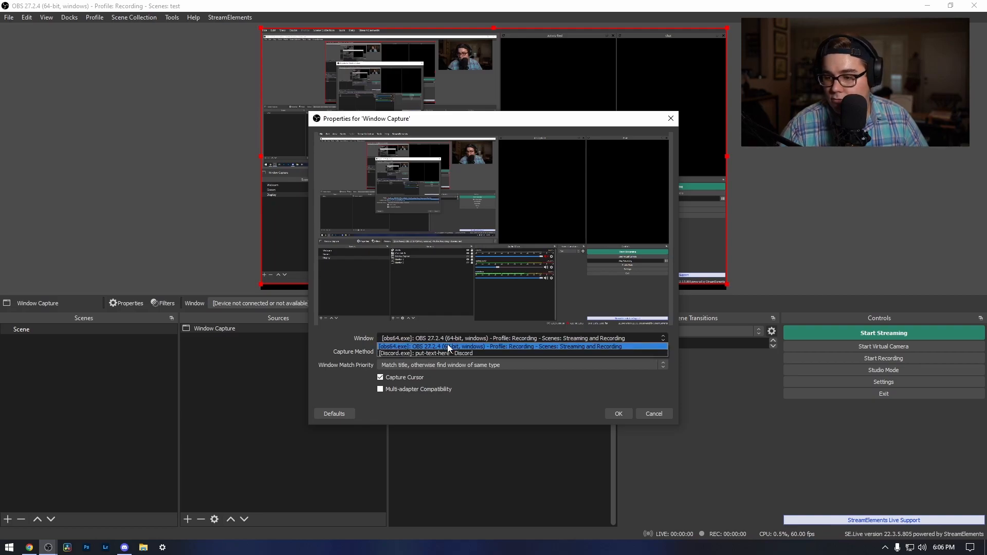
left_click(447, 345)
left_click(649, 414)
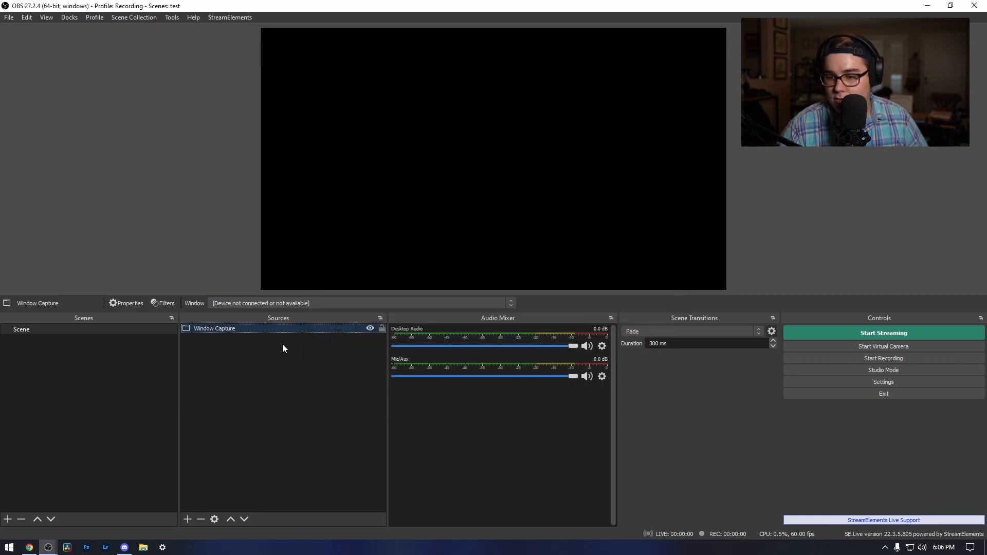
- Set the Window Capture source to capture the [chrome.exe]: New Tab - Google Chrome window
right_click(291, 328)
left_click(313, 322)
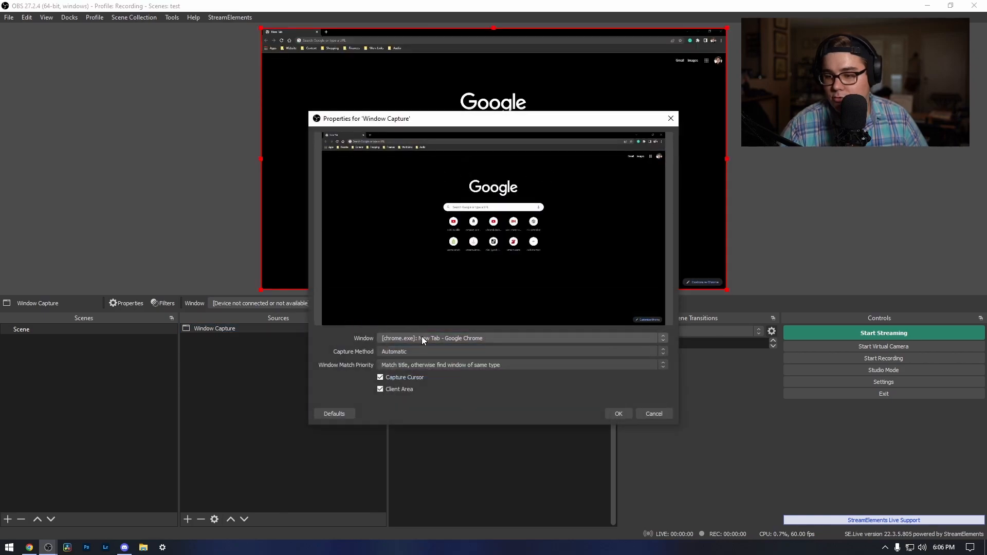
left_click(621, 414)
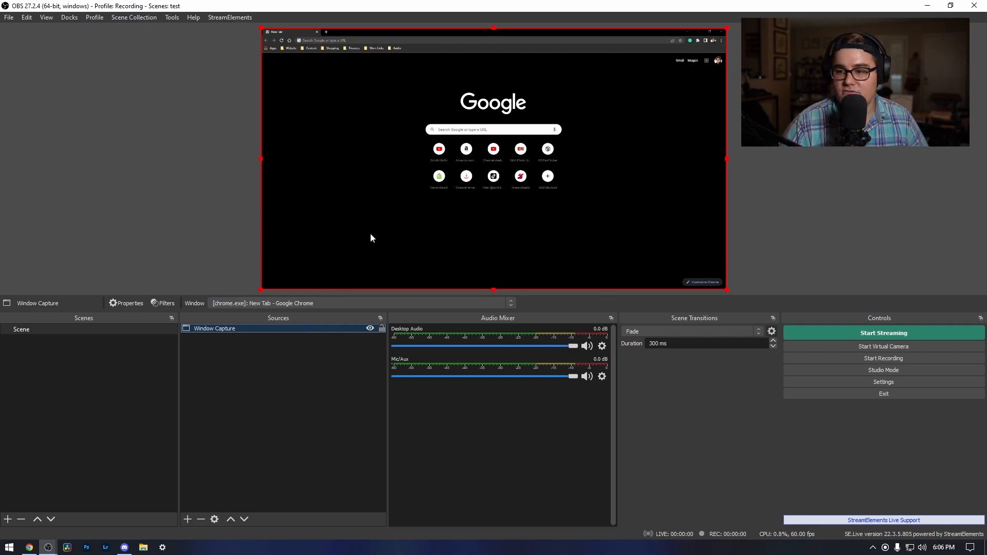
- Try resizing and moving the Window Capture in the preview, fit it back to the full canvas and deselect it
left_click_drag(727, 28, 725, 69)
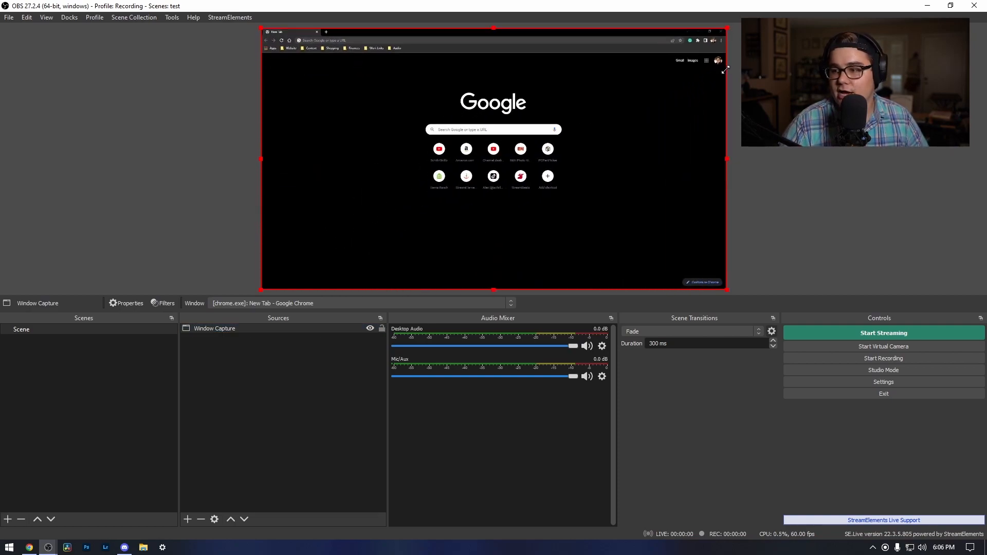
left_click_drag(727, 28, 440, 190)
left_click_drag(366, 217, 520, 127)
left_click_drag(591, 98, 646, 110)
left_click_drag(439, 154, 291, 117)
left_click_drag(491, 156, 723, 231)
left_click(754, 203)
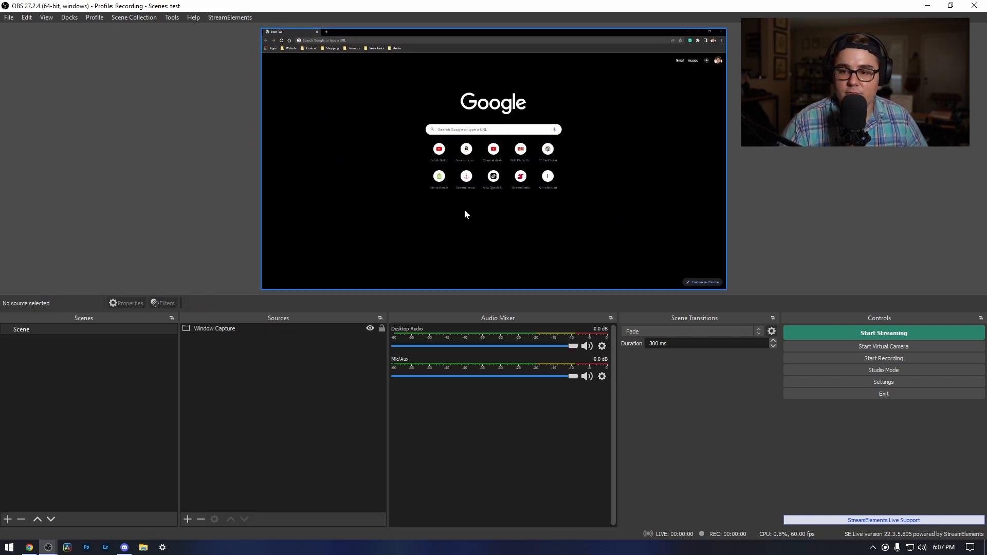
- Add a new visible Video Capture Device source to the scene with OBS Virtual Camera as its device
left_click(187, 519)
left_click(254, 470)
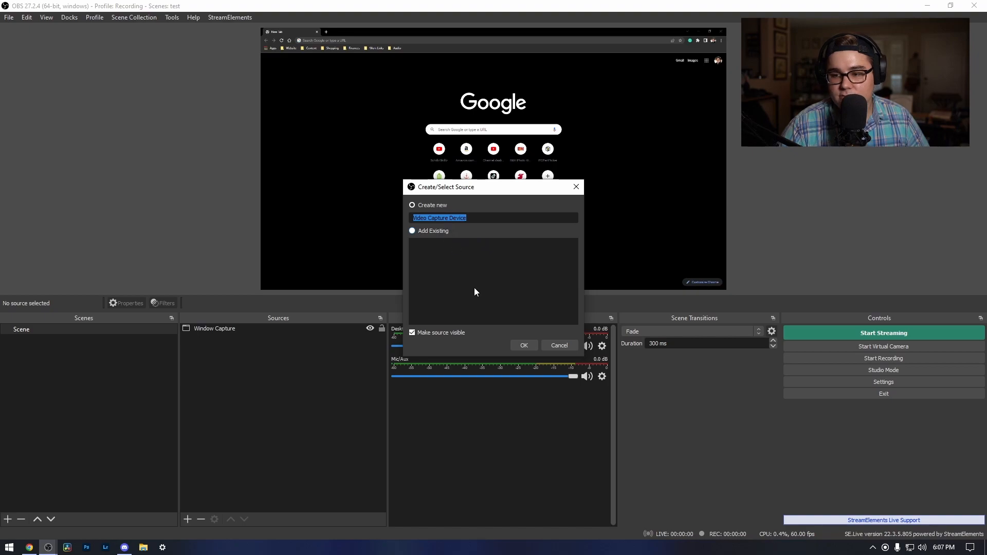
left_click(526, 346)
left_click(458, 339)
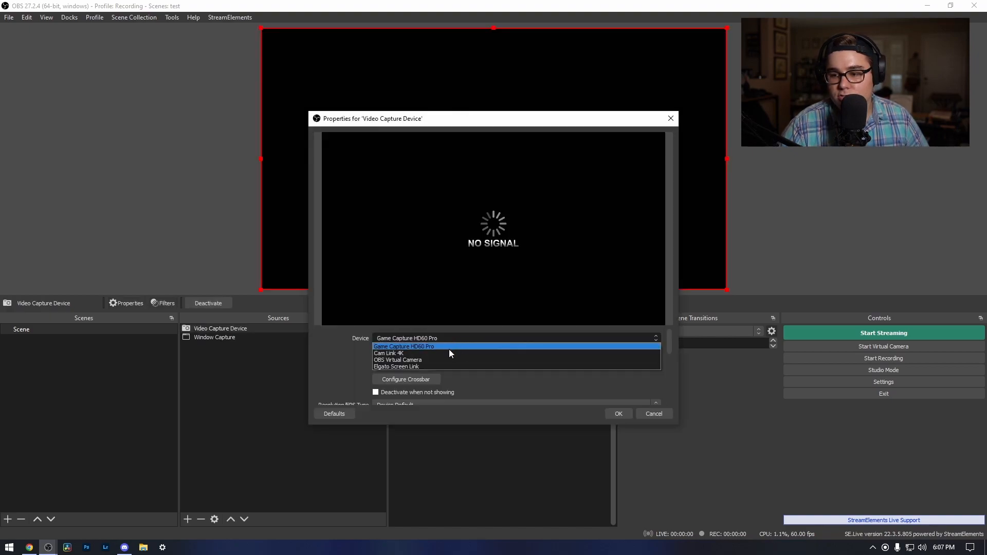
left_click(439, 361)
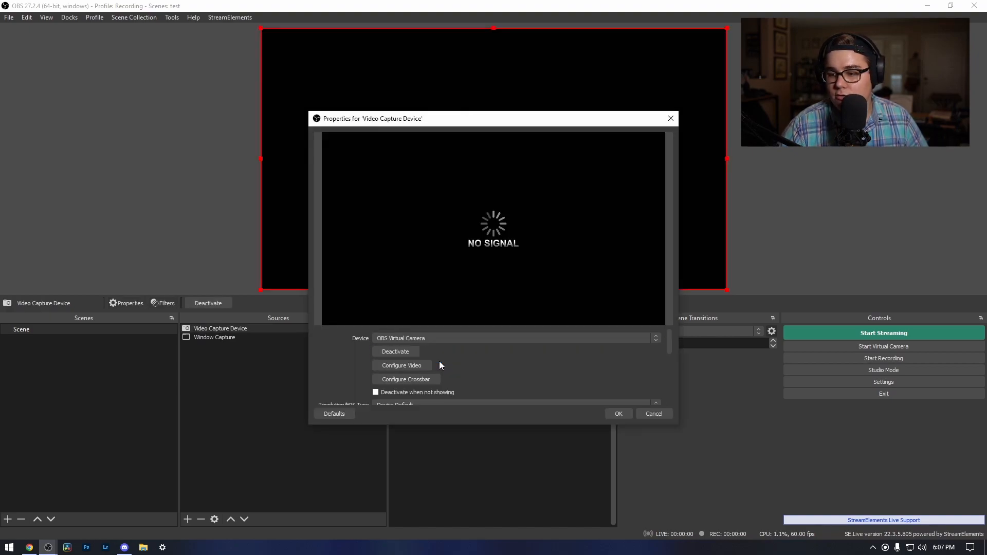
left_click(619, 414)
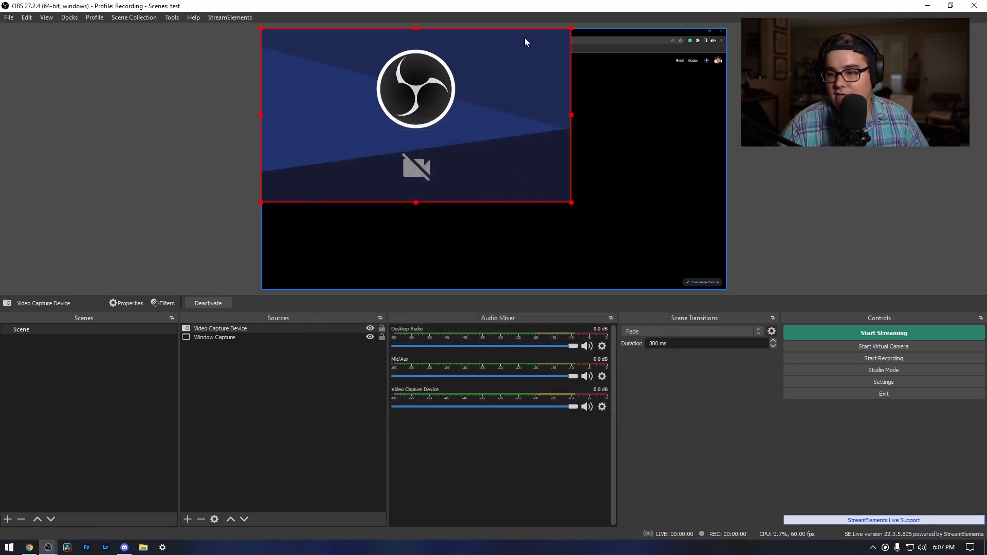
- Shrink the Video Capture Device to a small overlay near the canvas's upper-right corner, keeping the Window Capture beneath it in the source order
left_click_drag(571, 115, 364, 114)
left_click_drag(340, 69, 681, 94)
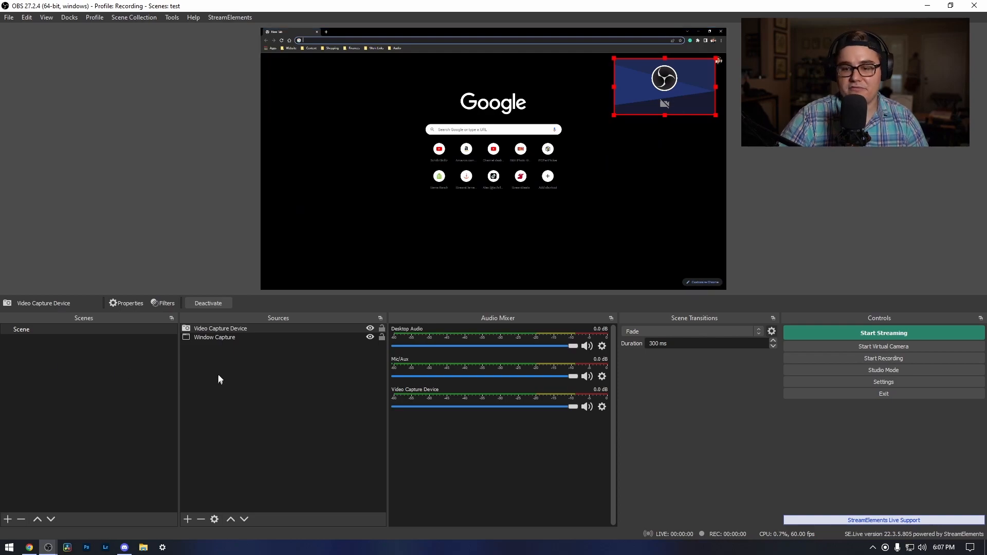
left_click(230, 339)
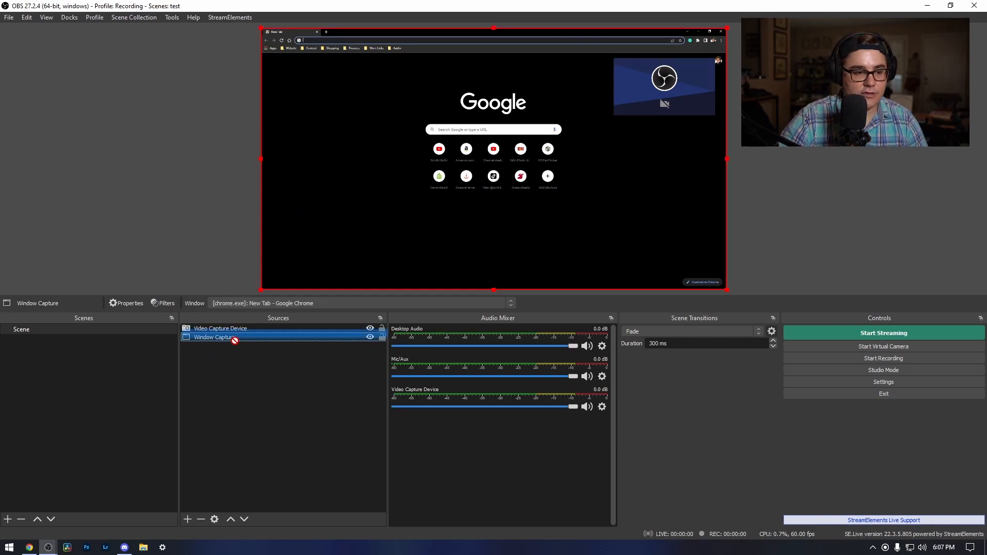
mouse_move(231, 339)
left_mouse_down()
mouse_move(231, 328)
mouse_move(227, 348)
left_mouse_up()
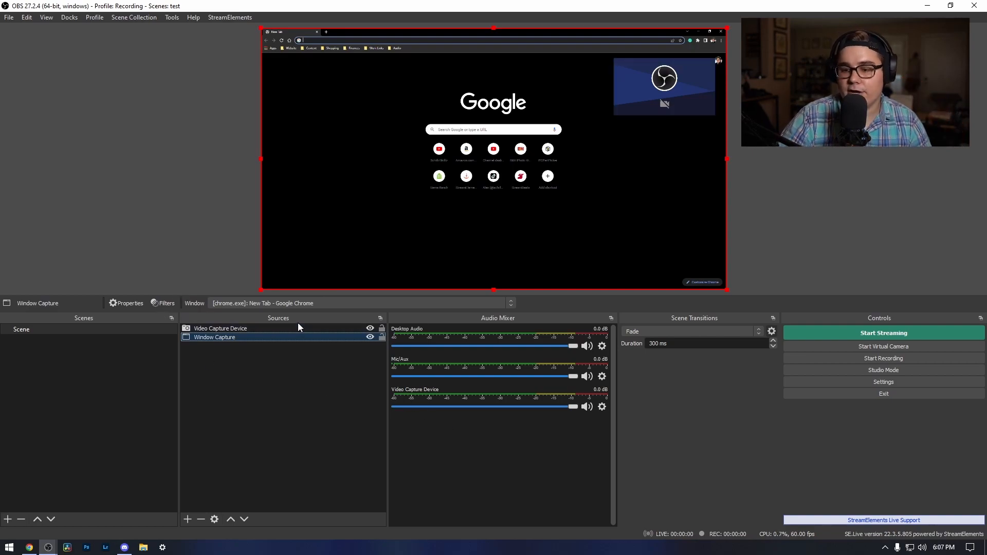
- Add a new scene named Scene 2 and switch between it and Scene, ending on Scene
right_click(52, 361)
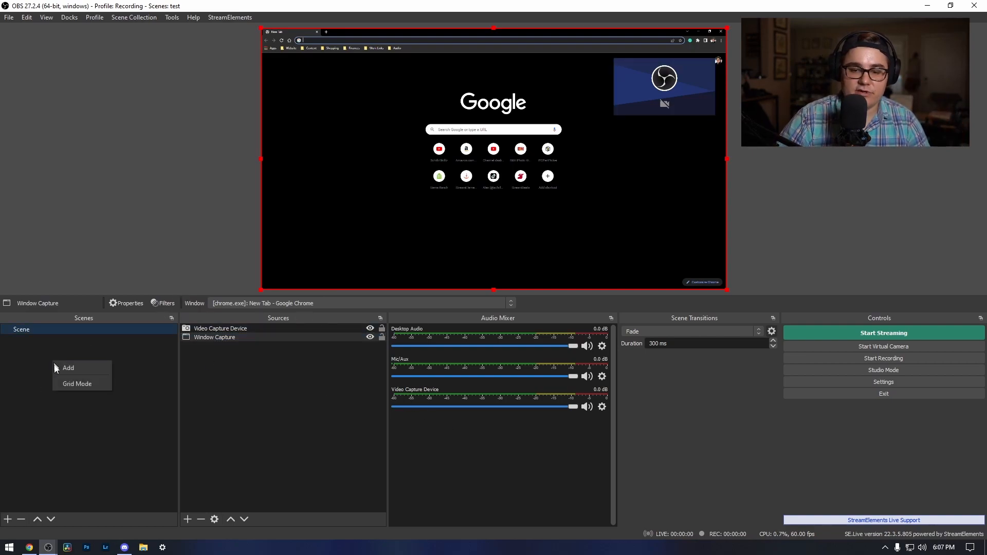
left_click(75, 369)
left_click(473, 291)
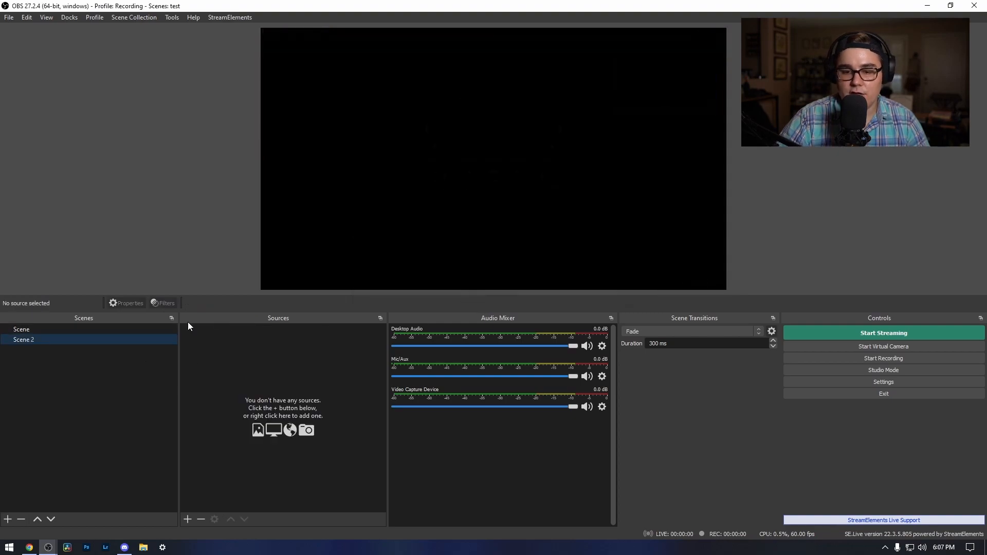
left_click(125, 332)
left_click(125, 337)
left_click(131, 330)
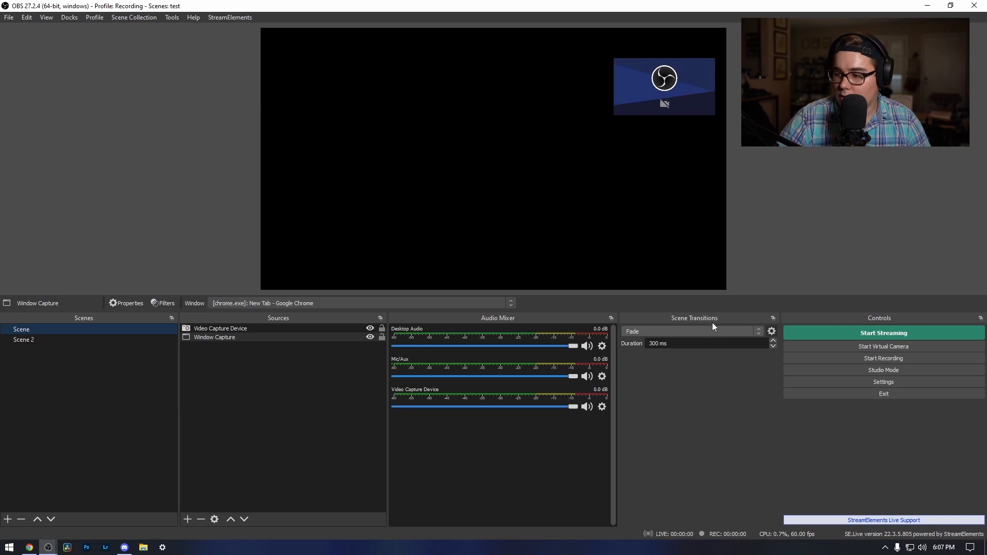
- Set the scene transition to Cut and test it by switching back and forth between Scene and Scene 2
left_click(702, 332)
left_click(653, 339)
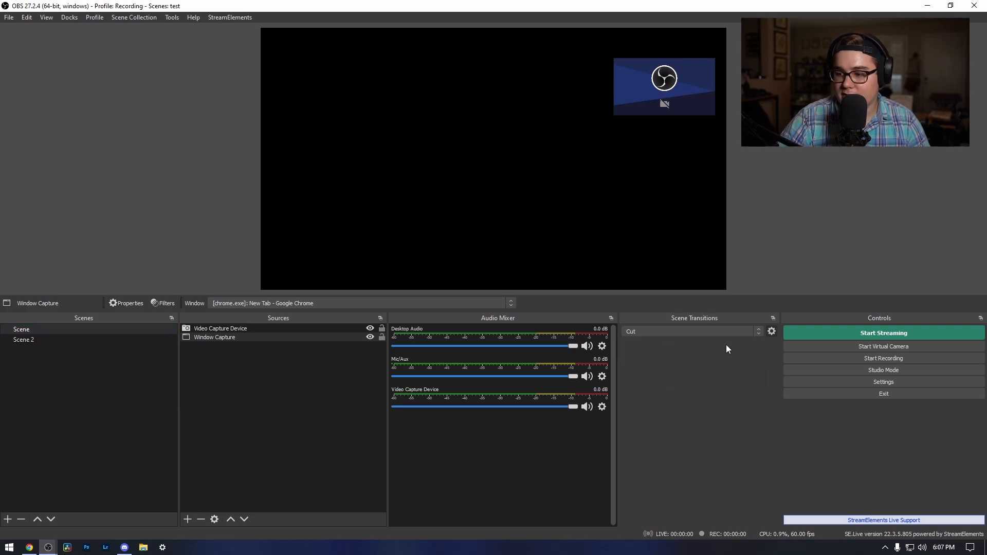
left_click(85, 339)
left_click(90, 330)
left_click(97, 340)
left_click(105, 330)
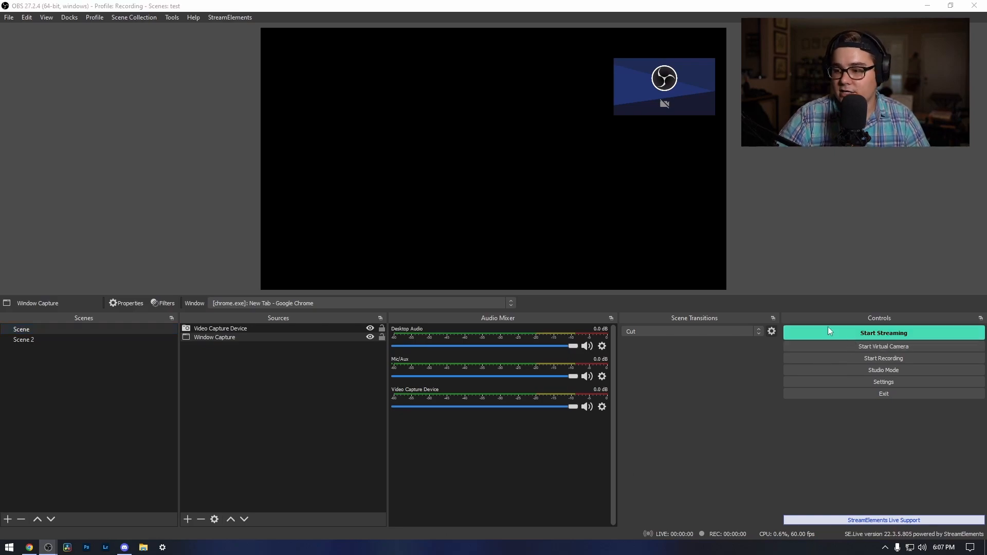
- Set the scene transition to Fade and test it by switching to Scene 2 and back to Scene
left_click(751, 331)
left_click(682, 344)
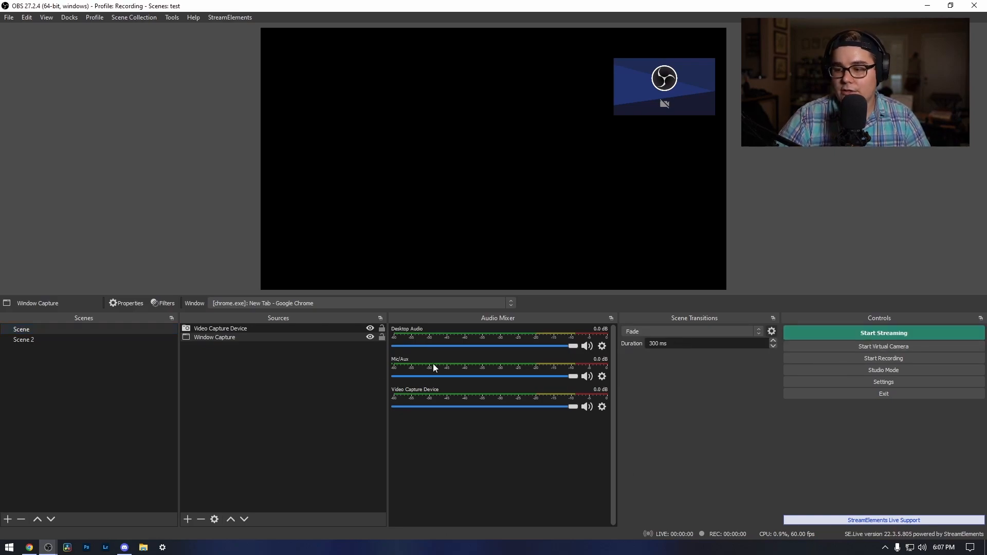
left_click(125, 340)
left_click(127, 329)
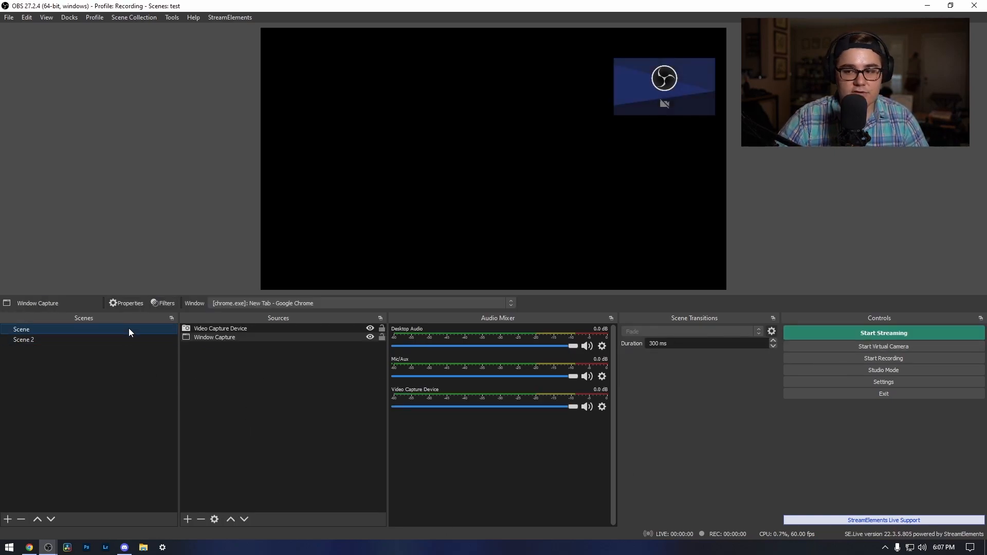